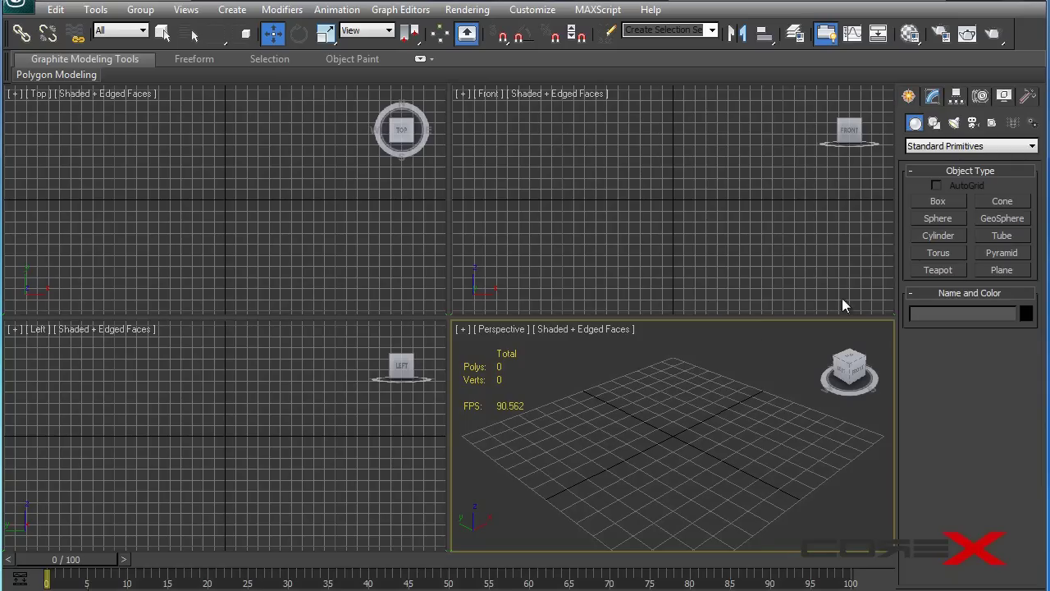
Create a plane about 154 long by 249 wide centred on the grid in the Top view
left_click(1002, 270)
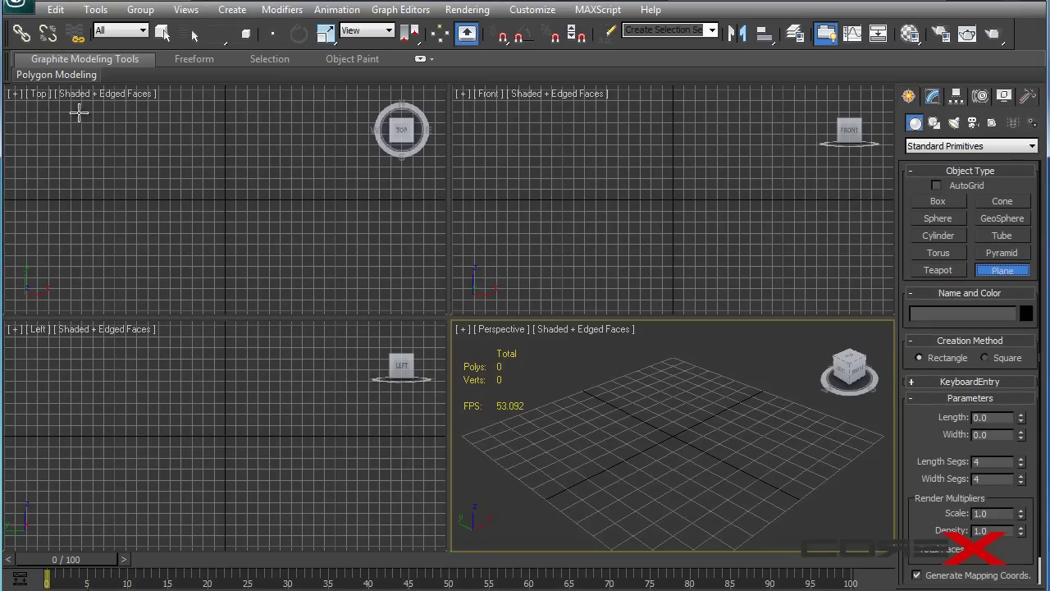
left_click_drag(96, 117, 374, 289)
key("w")
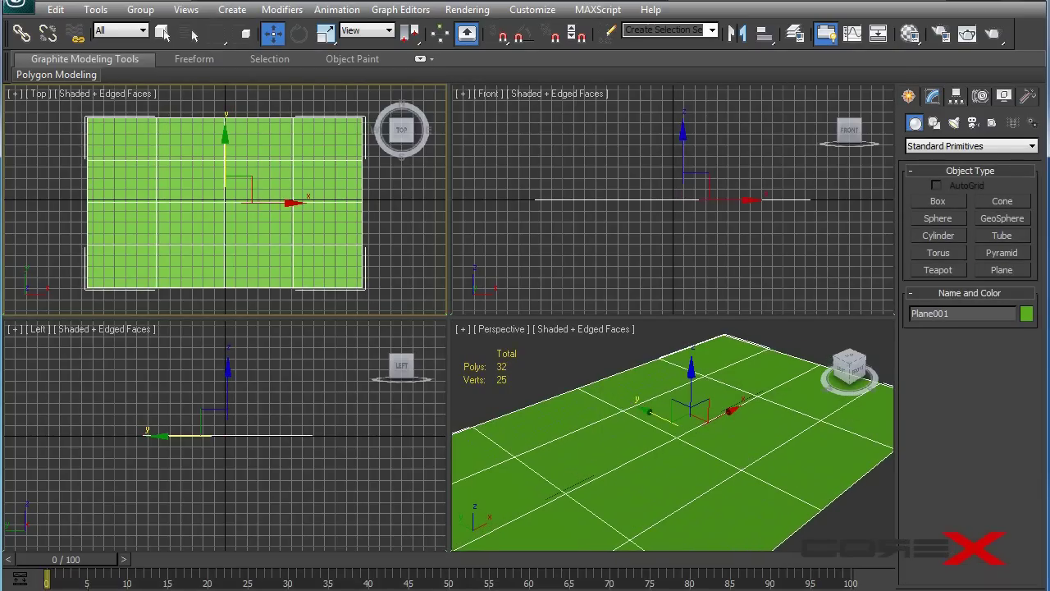
middle_click_drag(621, 428, 443, 409, "alt")
key("alt+w")
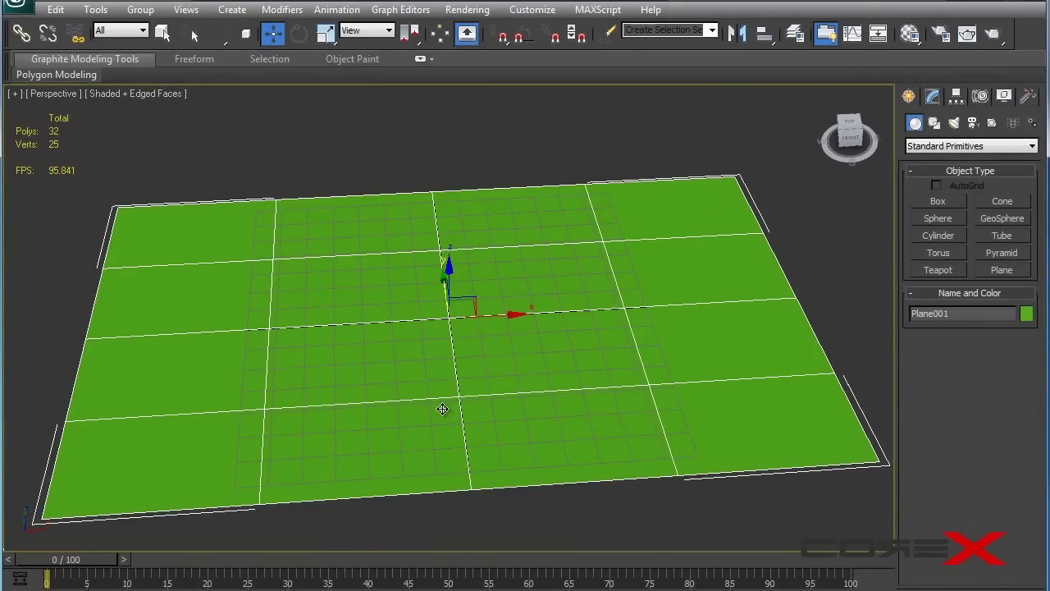
middle_click_drag(415, 345, 394, 331, "alt")
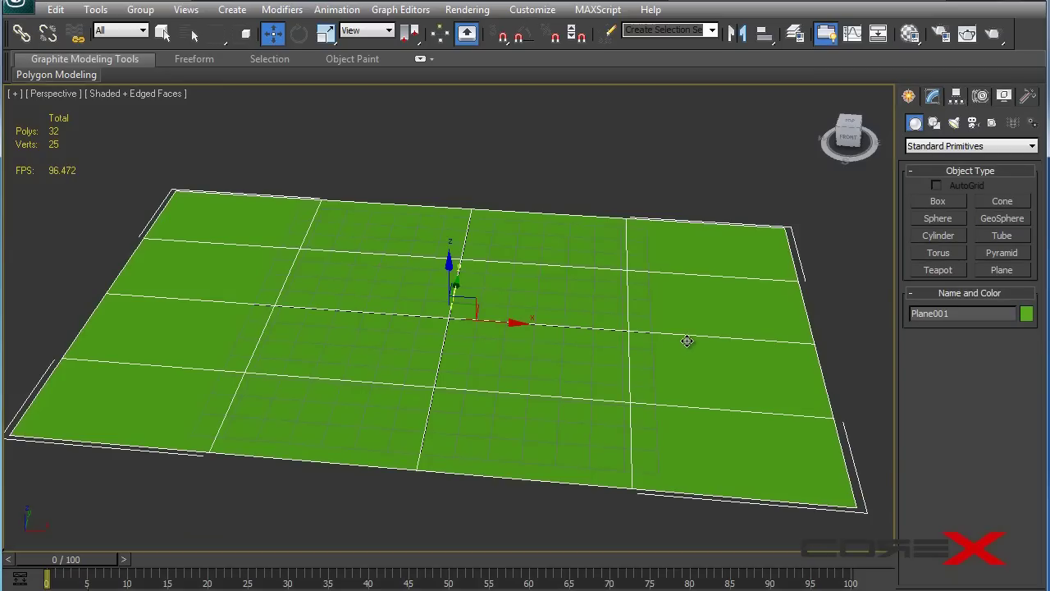
Set the plane's length segments and width segments to 100 each
left_click(932, 96)
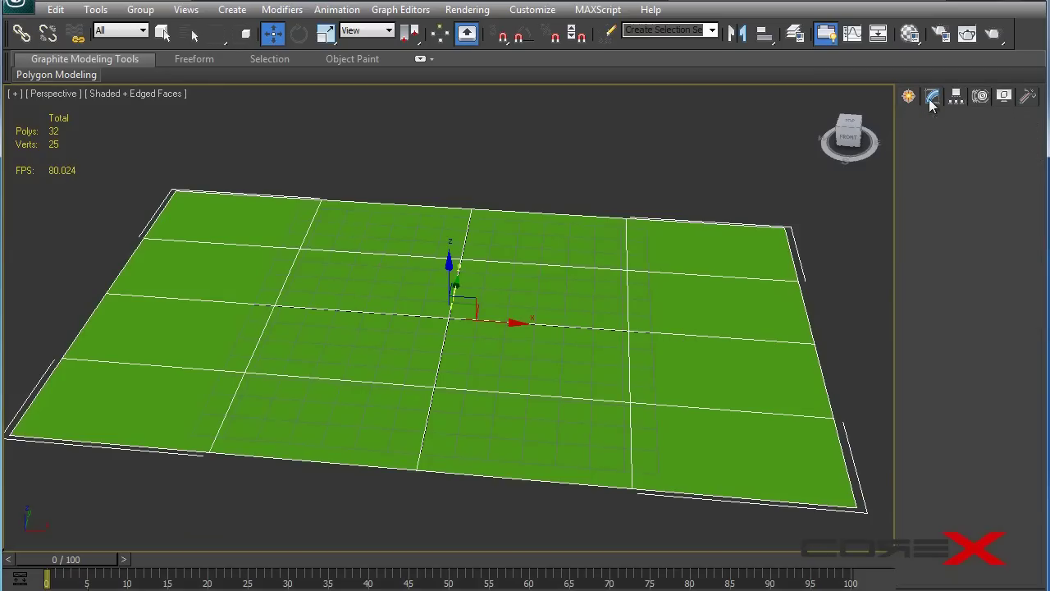
left_click_drag(991, 374, 954, 372)
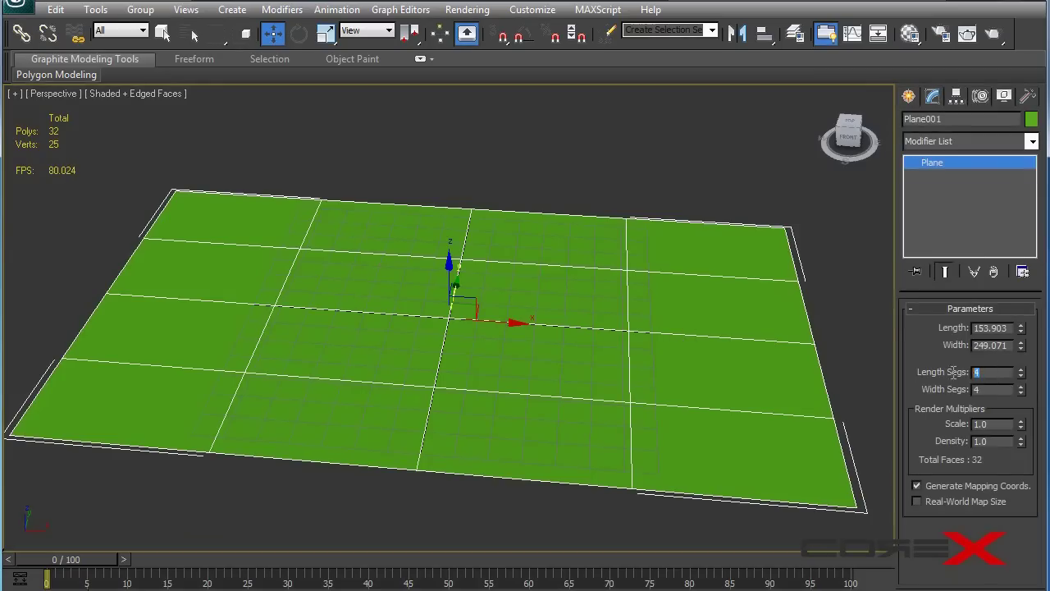
type("100")
key("Tab")
type("100")
key("Tab")
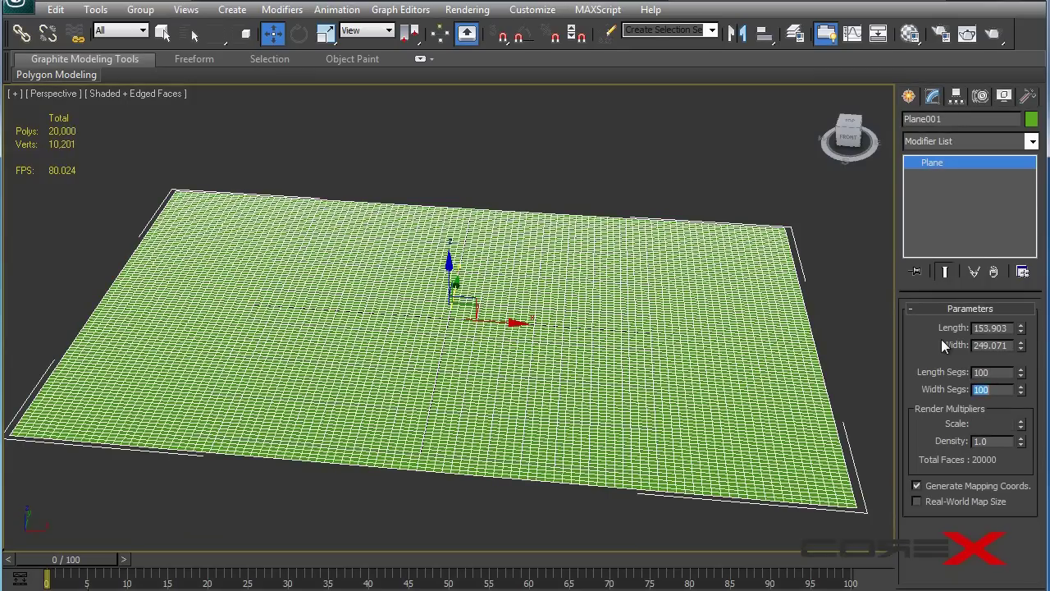
Examine the subdivided plane's mesh density from several angles and up close
middle_click_drag(364, 312, 398, 344, "alt")
middle_click_drag(476, 385, 481, 364, "alt")
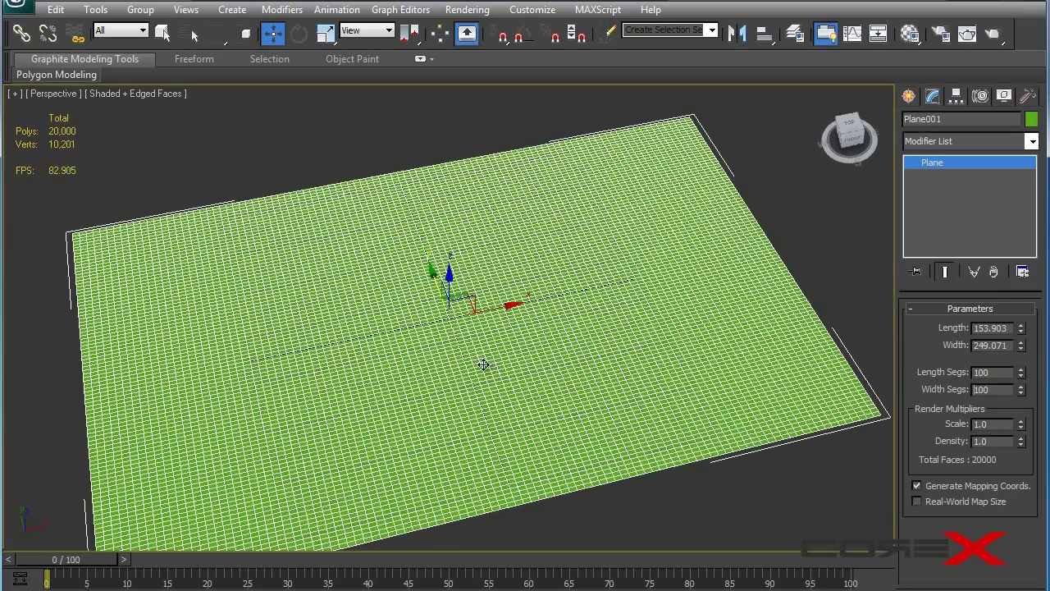
middle_click_drag(396, 345, 352, 418, "alt")
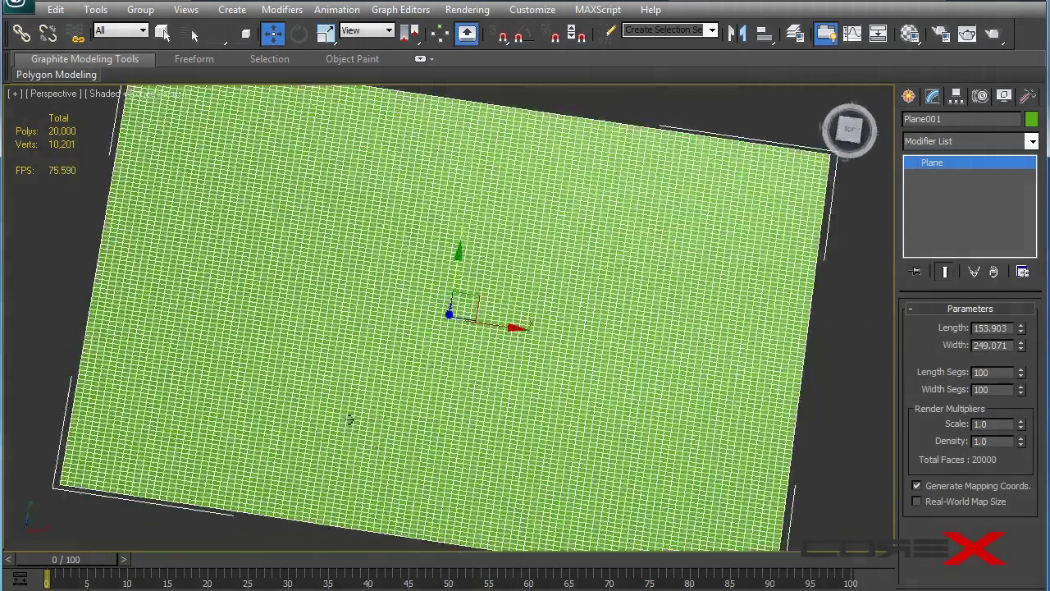
middle_click_drag(481, 325, 514, 282, "alt")
scroll(445, 295, "up", 5)
scroll(464, 241, "down", 6)
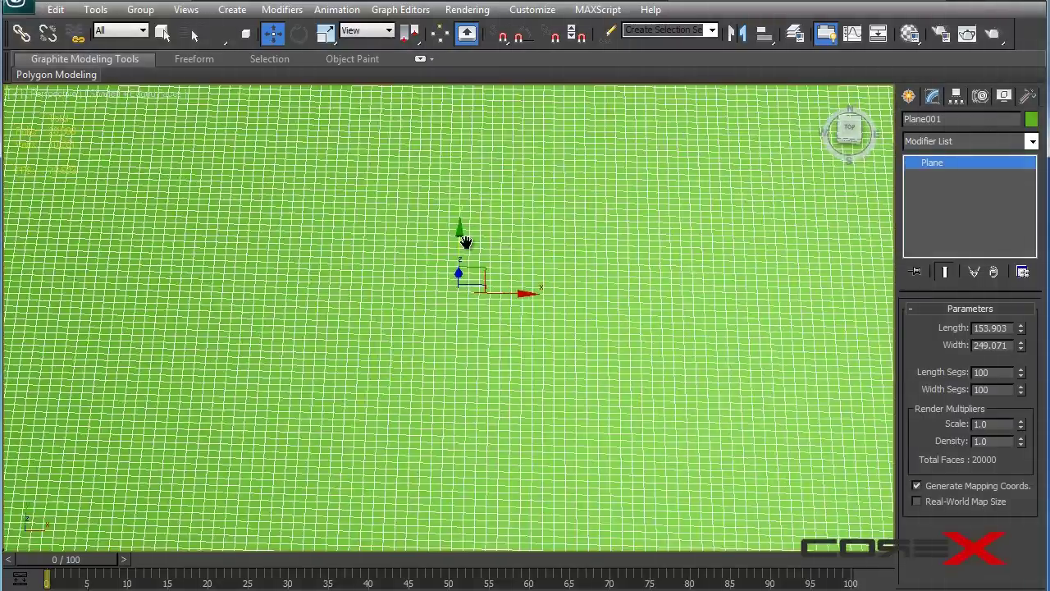
middle_click_drag(642, 235, 774, 199, "alt")
middle_click_drag(616, 227, 435, 173, "alt")
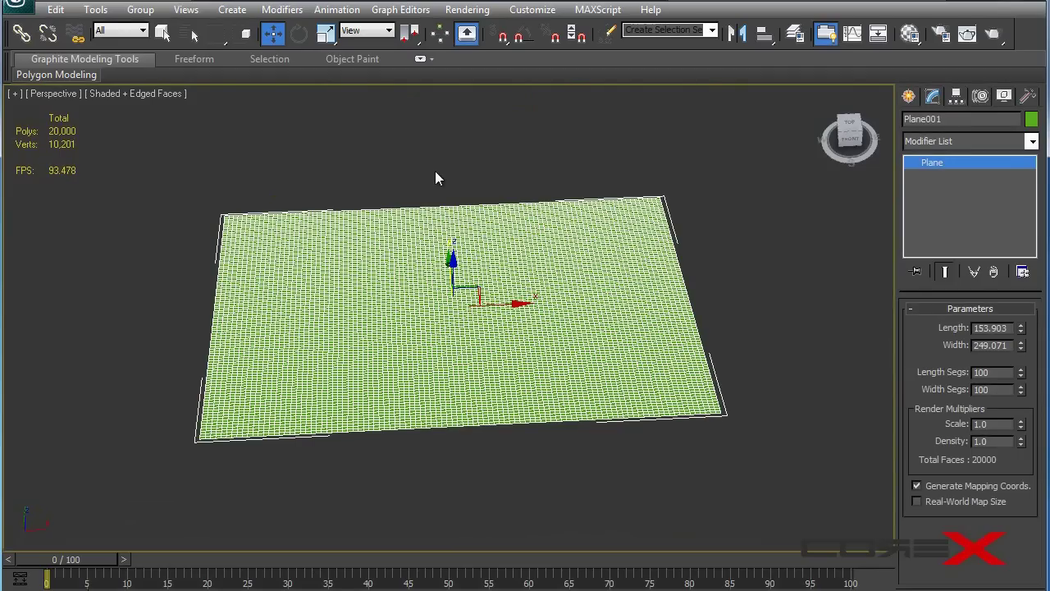
Raise the plane straight up above the grid and rename it Cloth
middle_click_drag(434, 175, 527, 307, "alt")
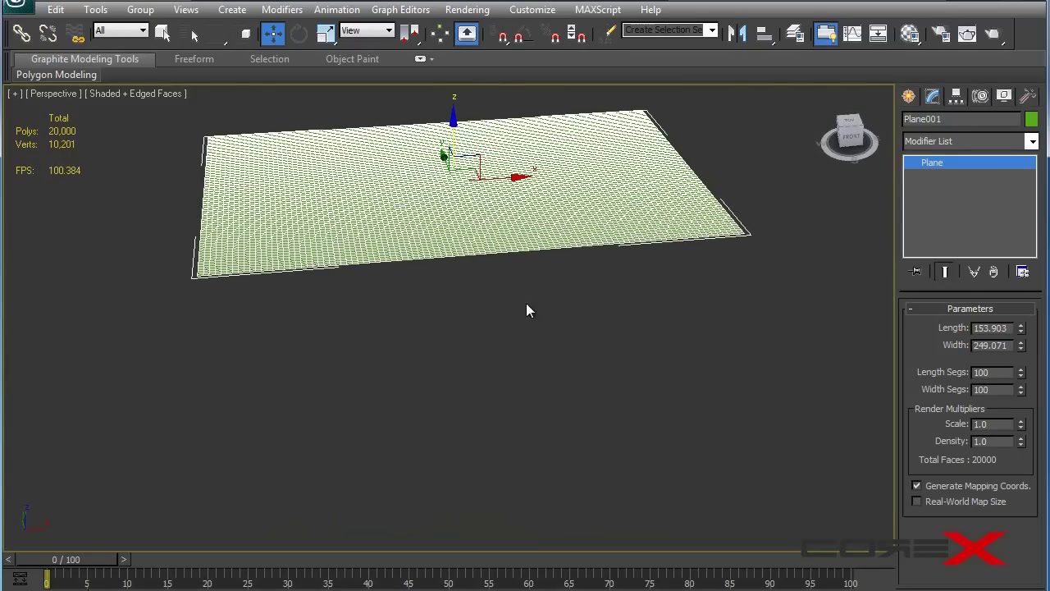
double_click(959, 120)
type("Cloth")
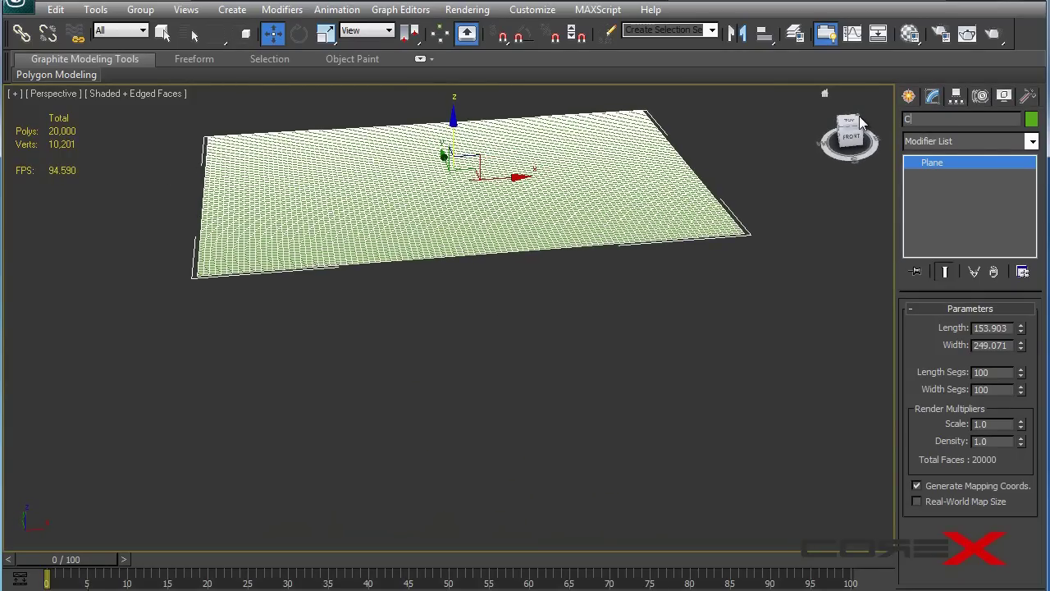
left_click(605, 267)
middle_click_drag(533, 320, 582, 288, "alt")
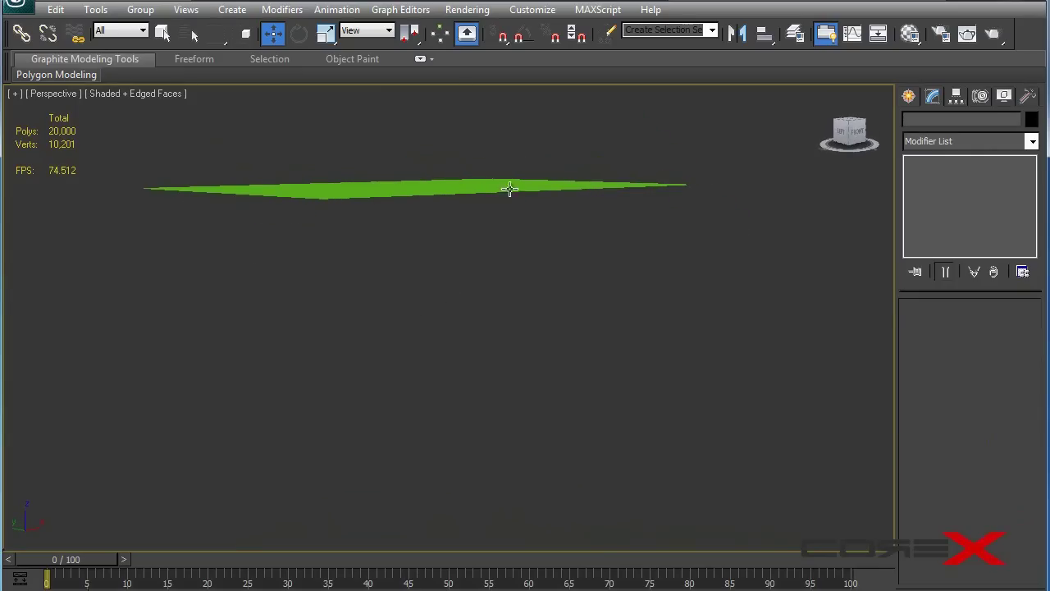
Create a box about 61.7 × 91.5 × 61.7 from the Front view and centre it beneath the cloth plane
key("alt+w")
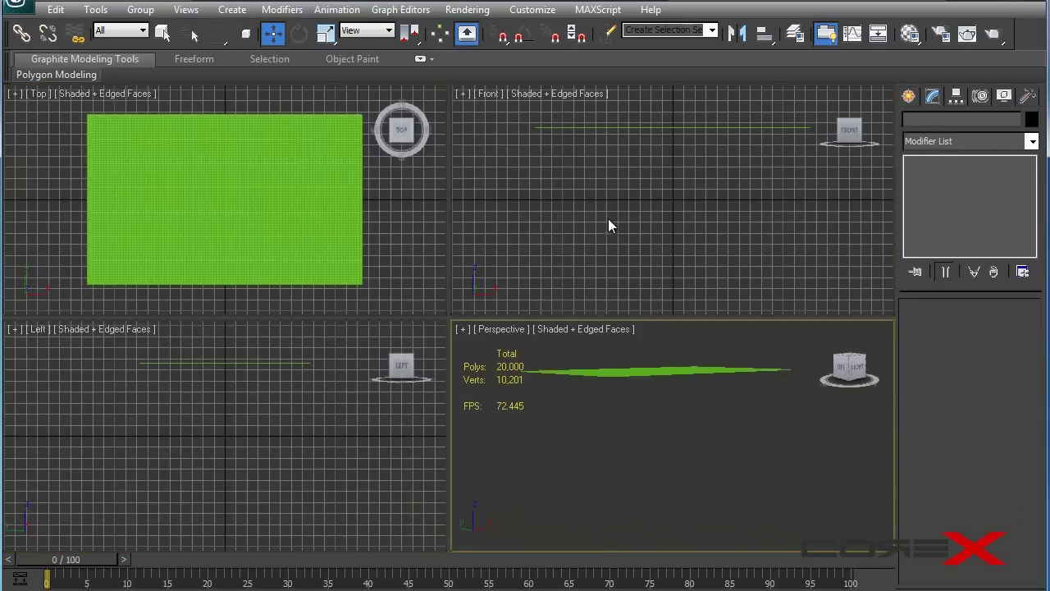
left_click(910, 96)
left_click(944, 203)
left_click_drag(619, 162, 720, 229)
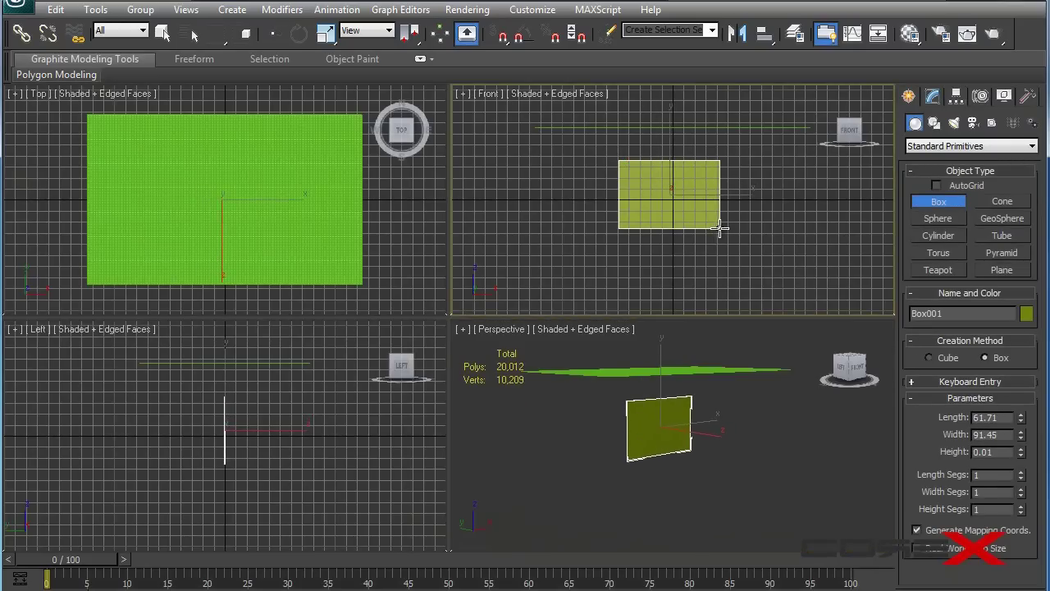
left_click(743, 160)
key("w")
right_click(317, 497)
left_click_drag(286, 431, 238, 427)
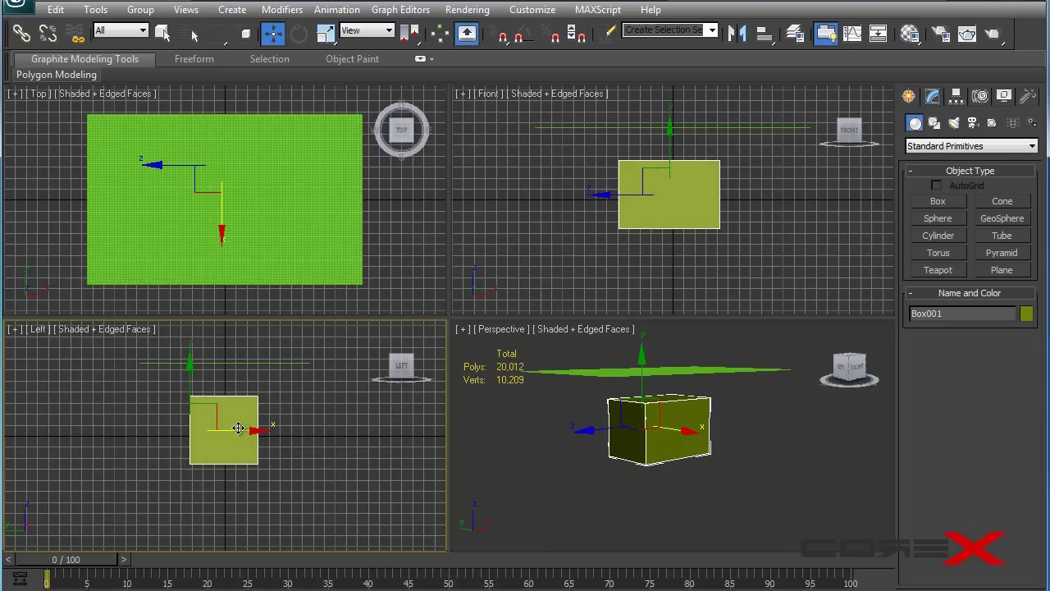
Rename the box as Table
left_click(933, 96)
double_click(923, 119)
type("Table")
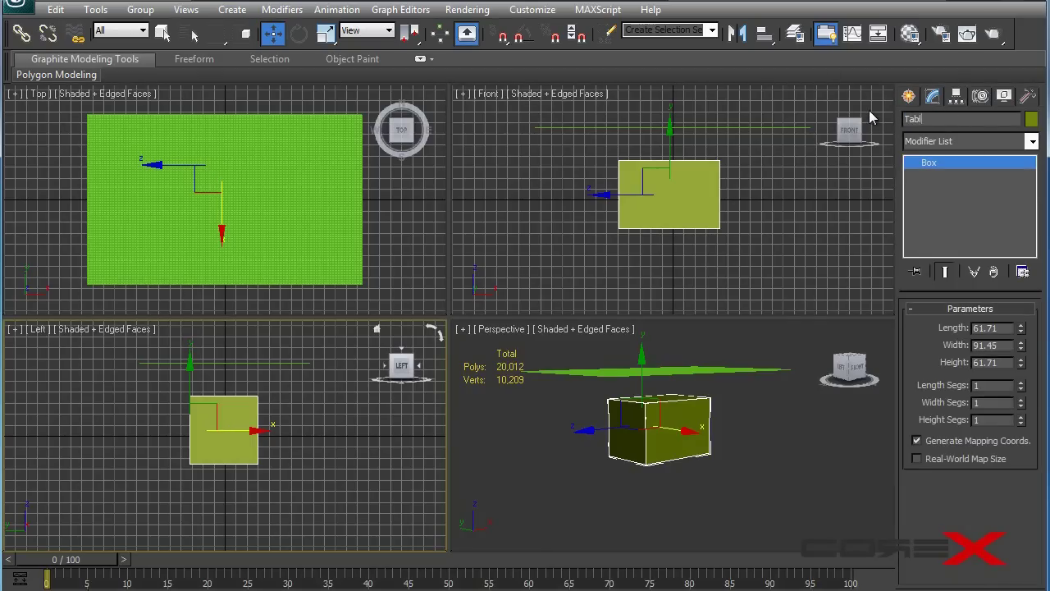
Apply the Cloth modifier to the Cloth plane above the table
right_click(731, 512)
key("alt+w")
middle_click_drag(450, 336, 556, 330, "alt")
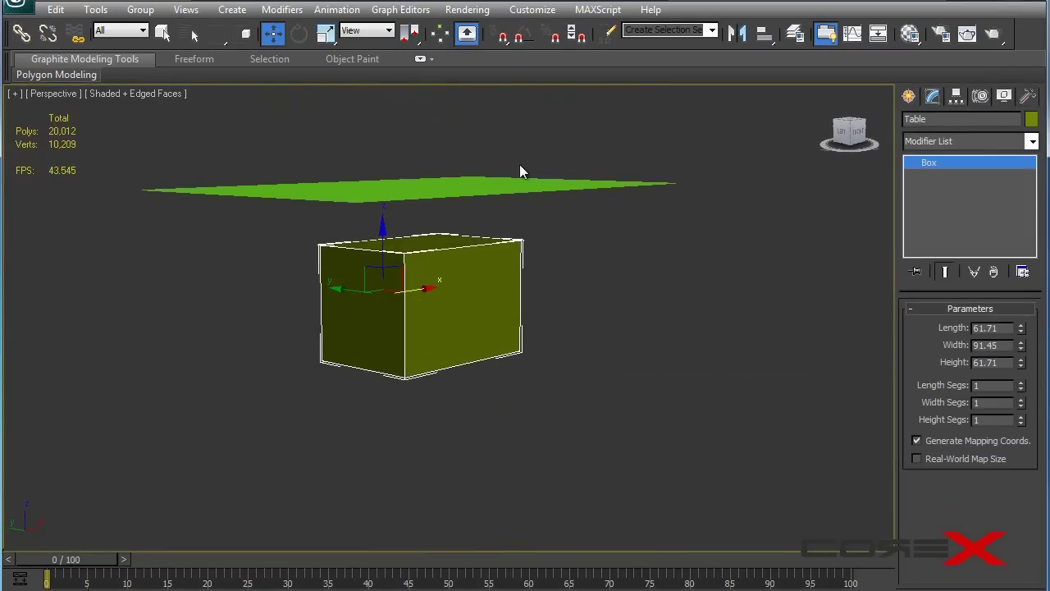
left_click(530, 192)
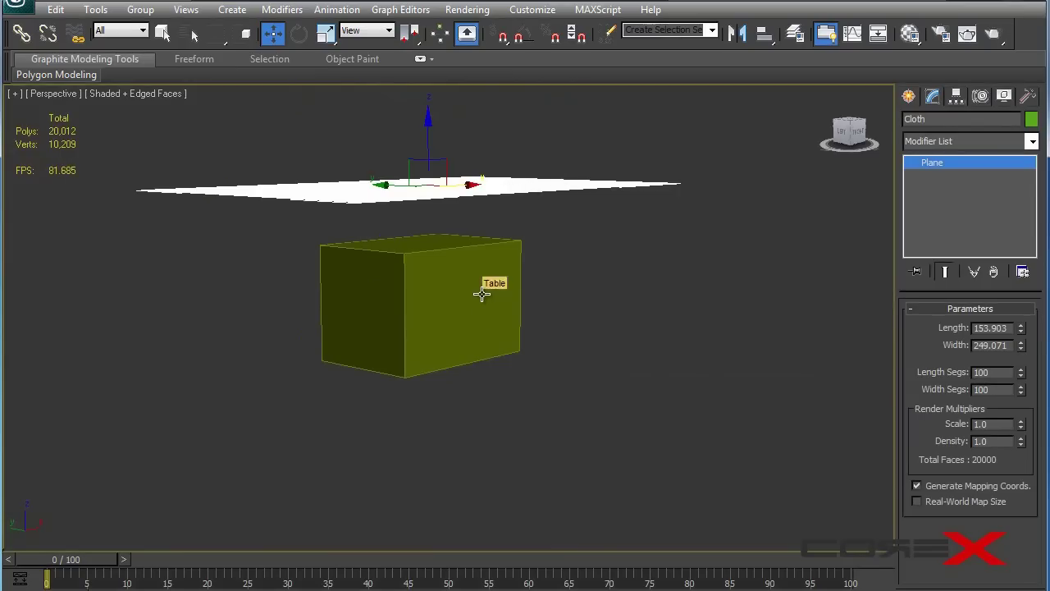
middle_click_drag(497, 301, 488, 275, "alt")
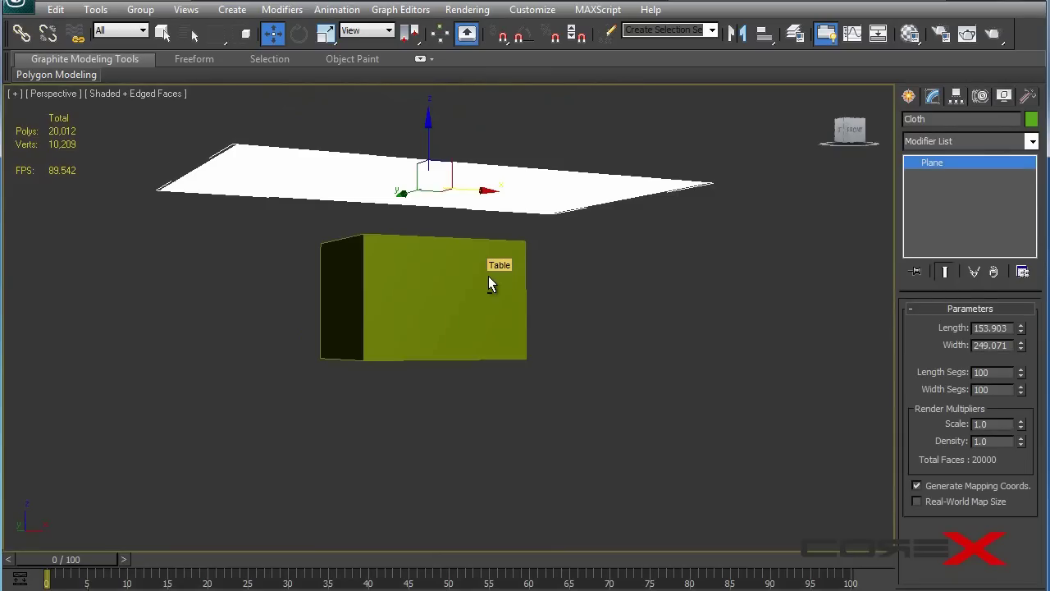
middle_click_drag(579, 195, 593, 267, "alt")
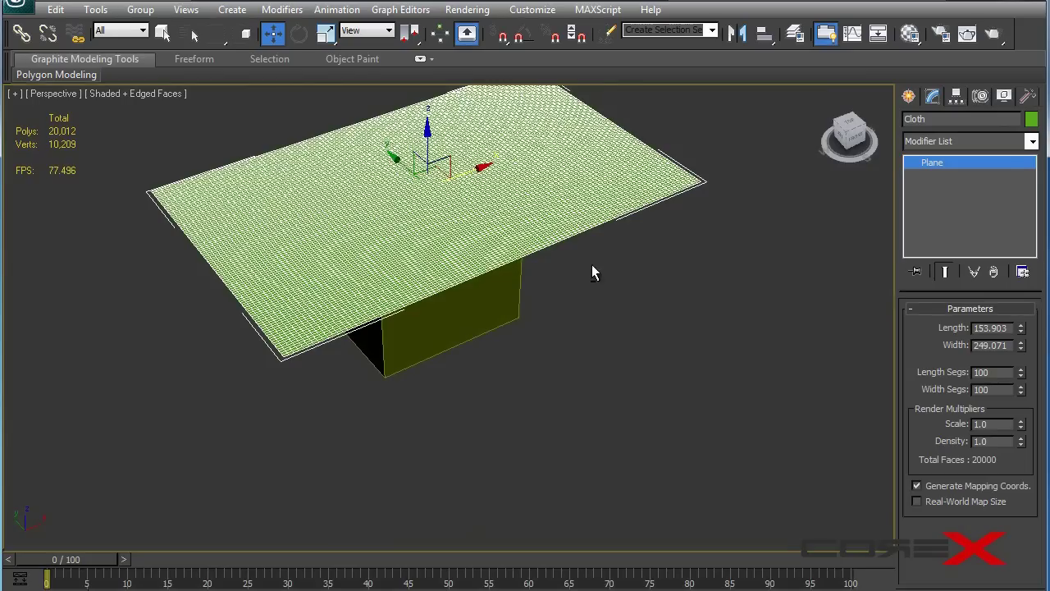
left_click(968, 141)
scroll(1038, 234, "down", 3)
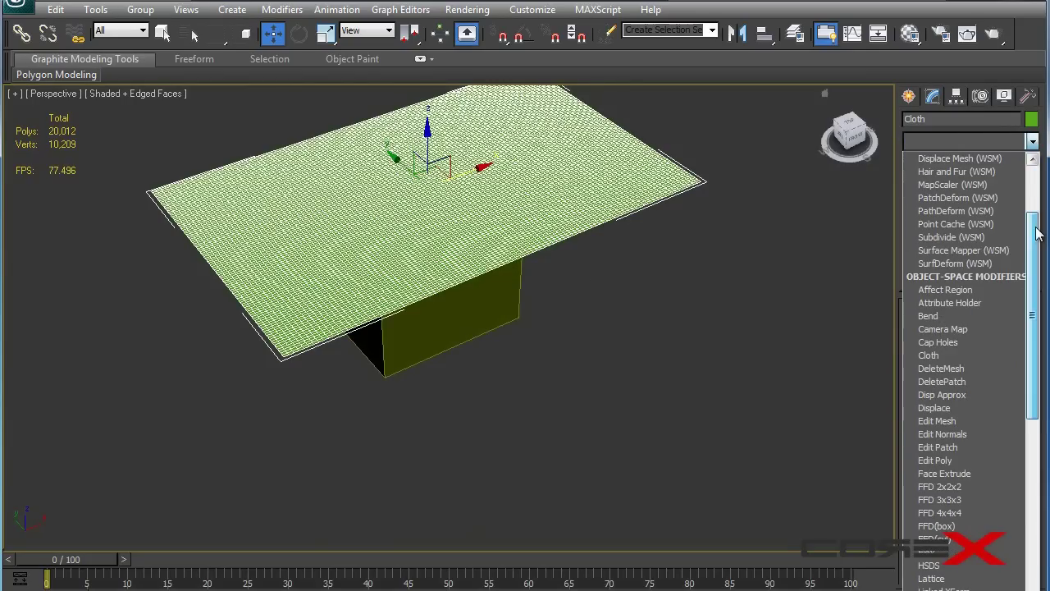
left_click(931, 355)
Open the Cloth modifier's object properties, select Cloth among the simulation objects, and move the dialog off the model
middle_click_drag(504, 345, 501, 163, "alt")
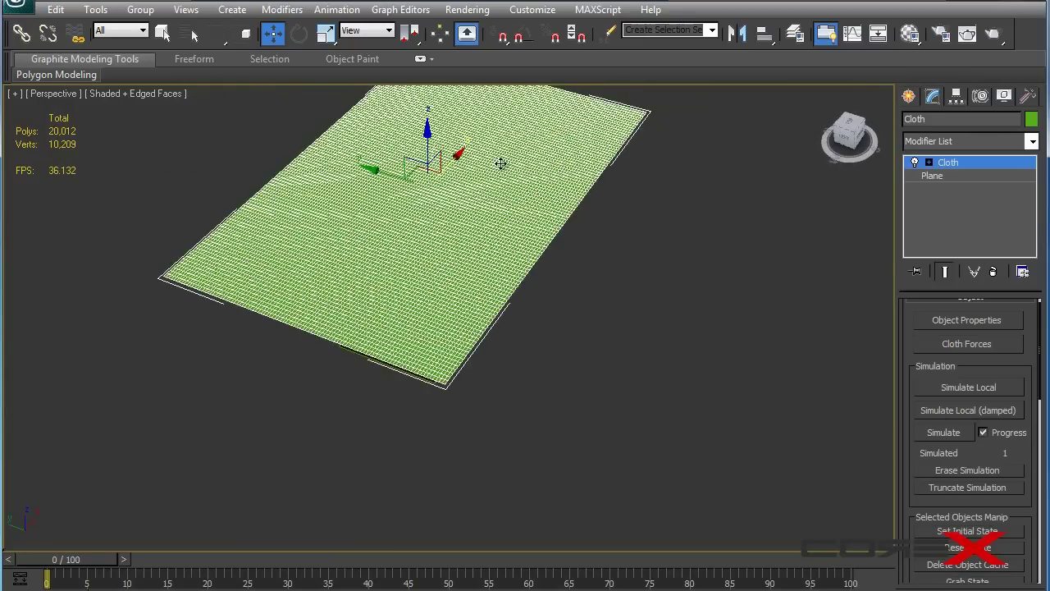
middle_click_drag(481, 261, 448, 314, "alt")
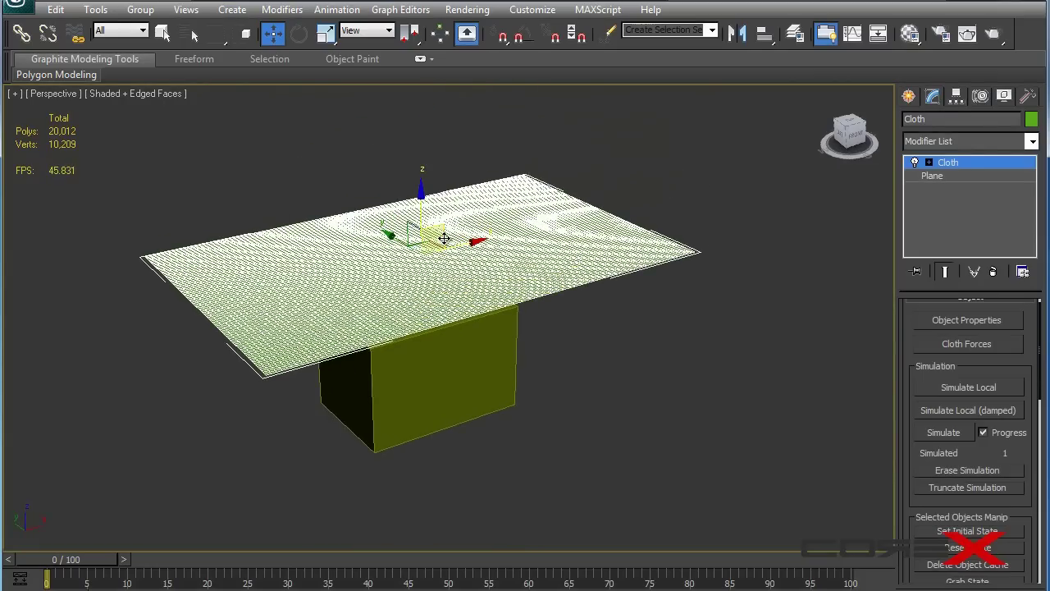
scroll(903, 347, "up", 1)
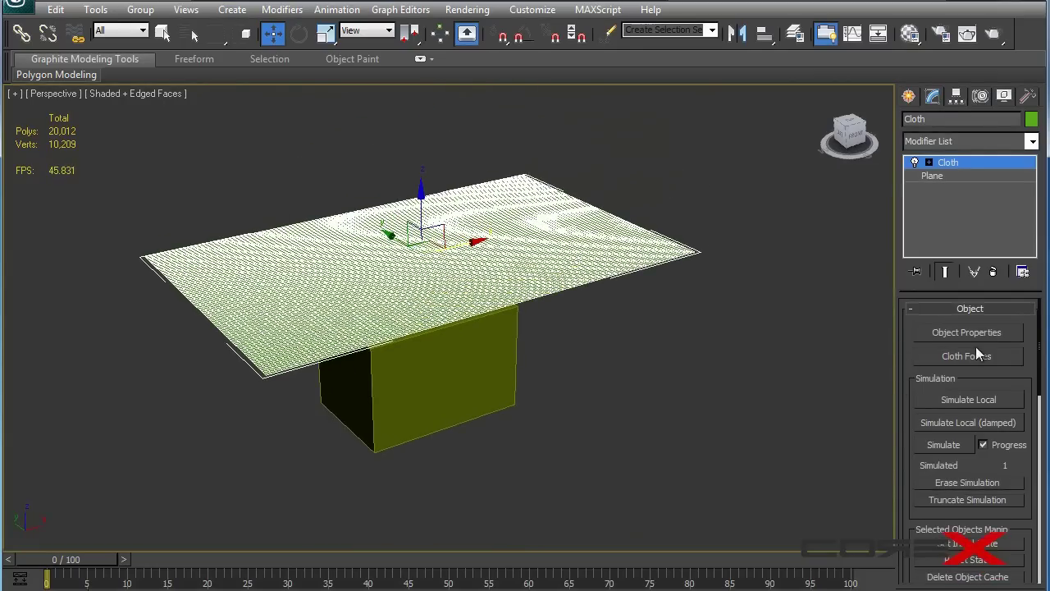
left_click(979, 333)
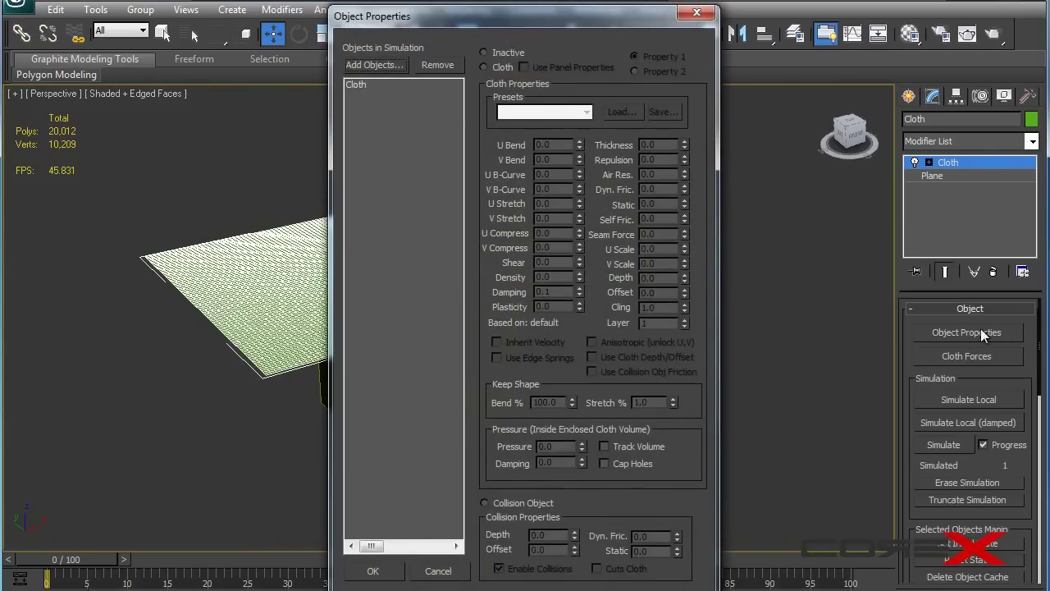
left_click(351, 86)
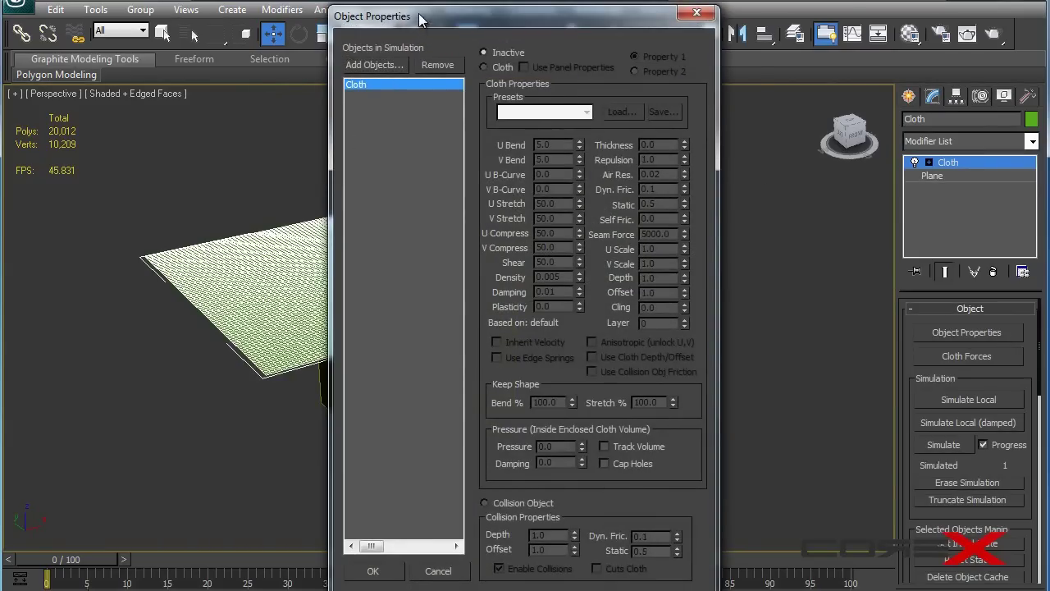
left_click_drag(420, 18, 583, 19)
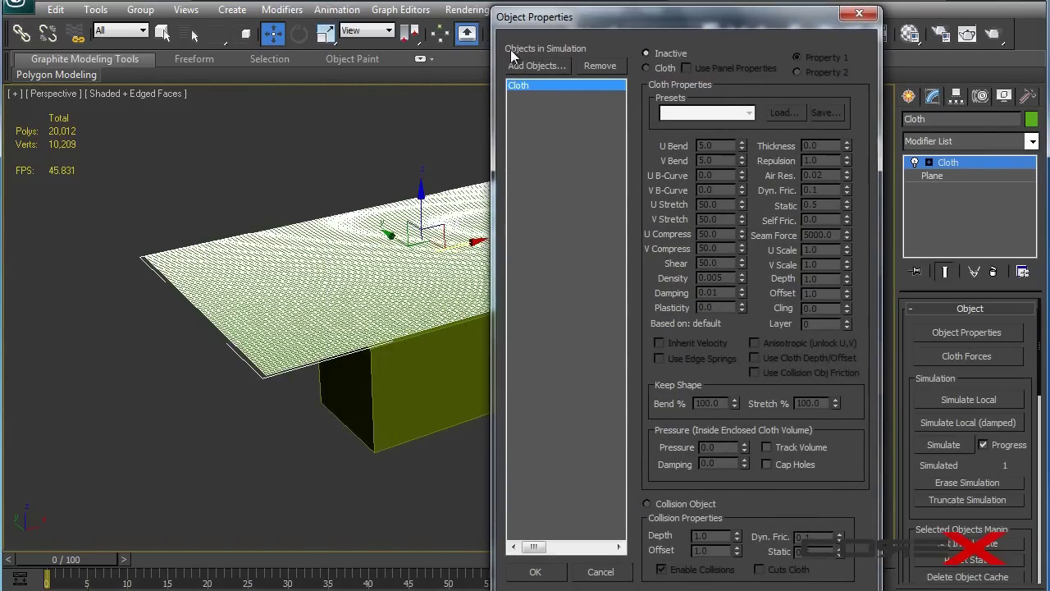
Try the Collision Object and Inactive types for the Cloth object, and set its simulation type to Cloth
left_click(659, 68)
left_click(648, 503)
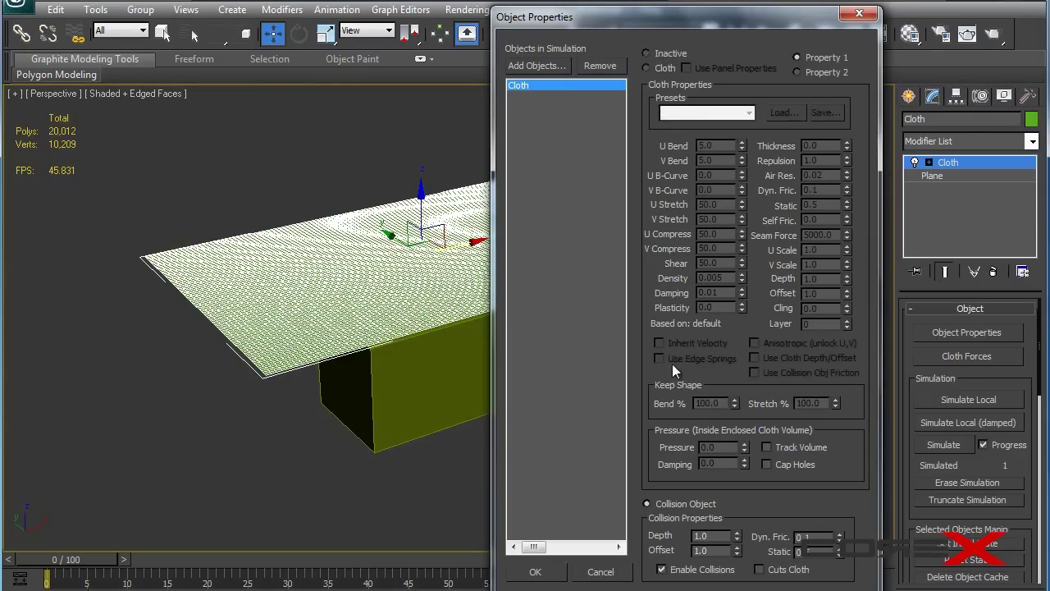
left_click(657, 55)
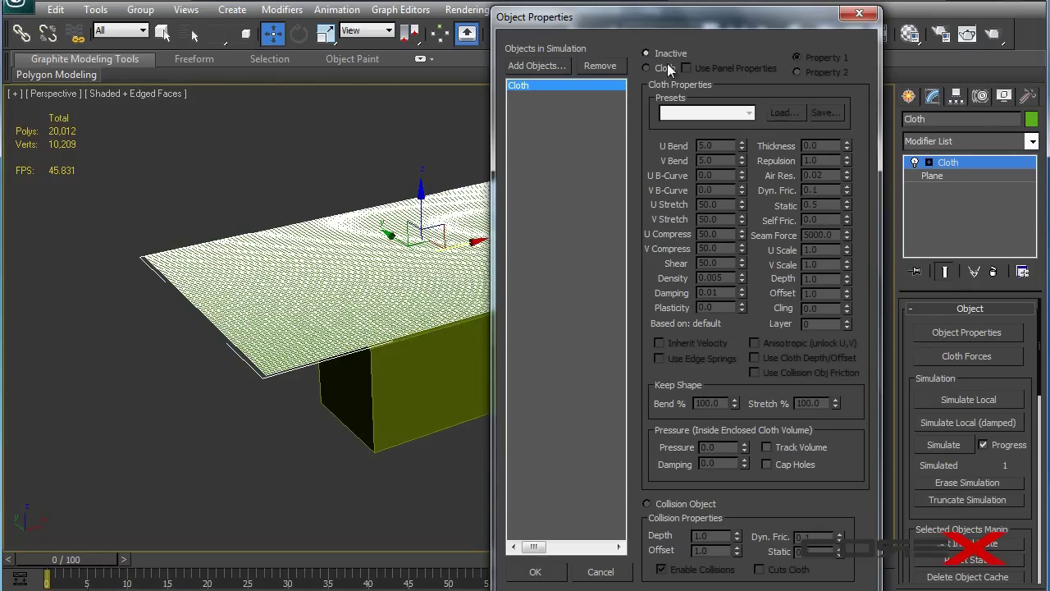
left_click(666, 69)
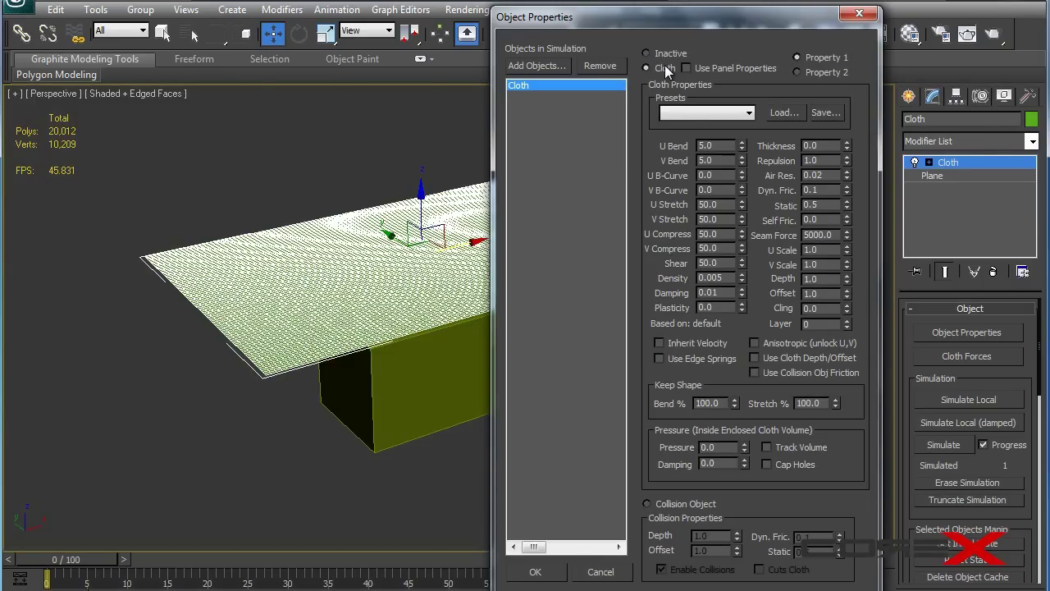
left_click(669, 505)
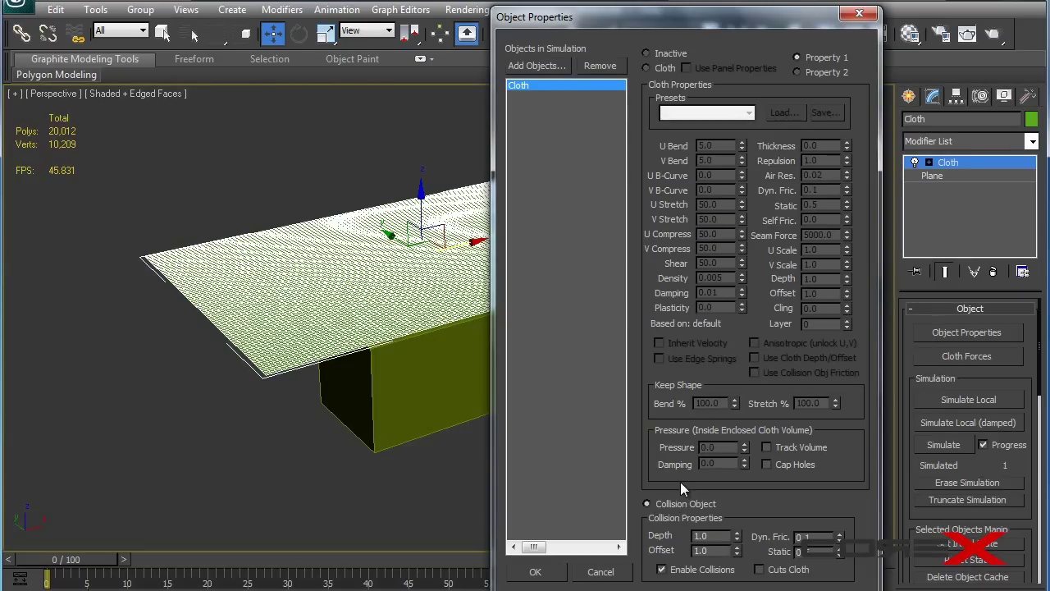
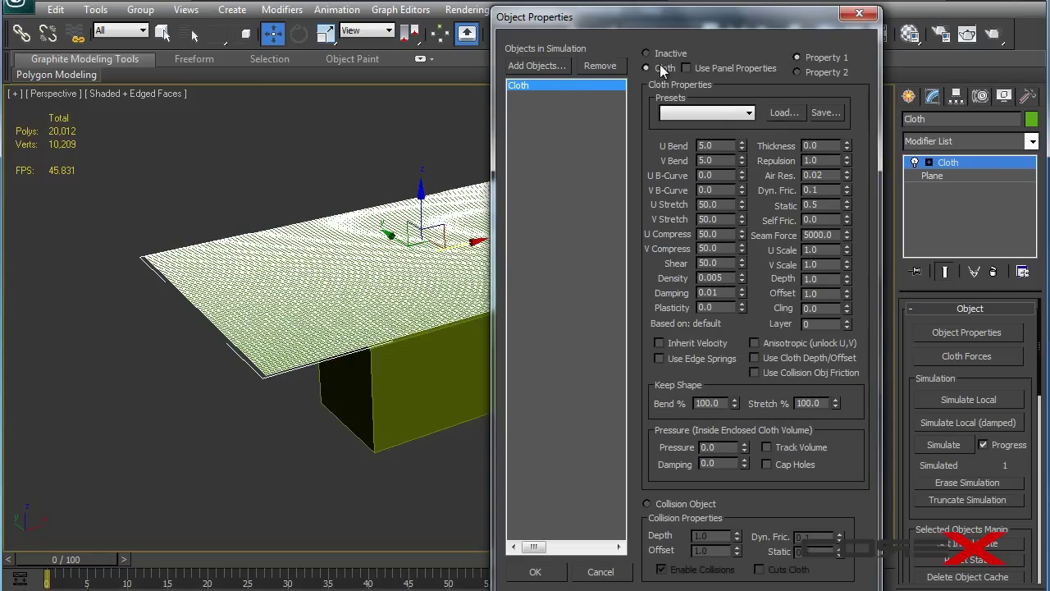
Examine the fabric presets available for the Cloth object
left_click(707, 114)
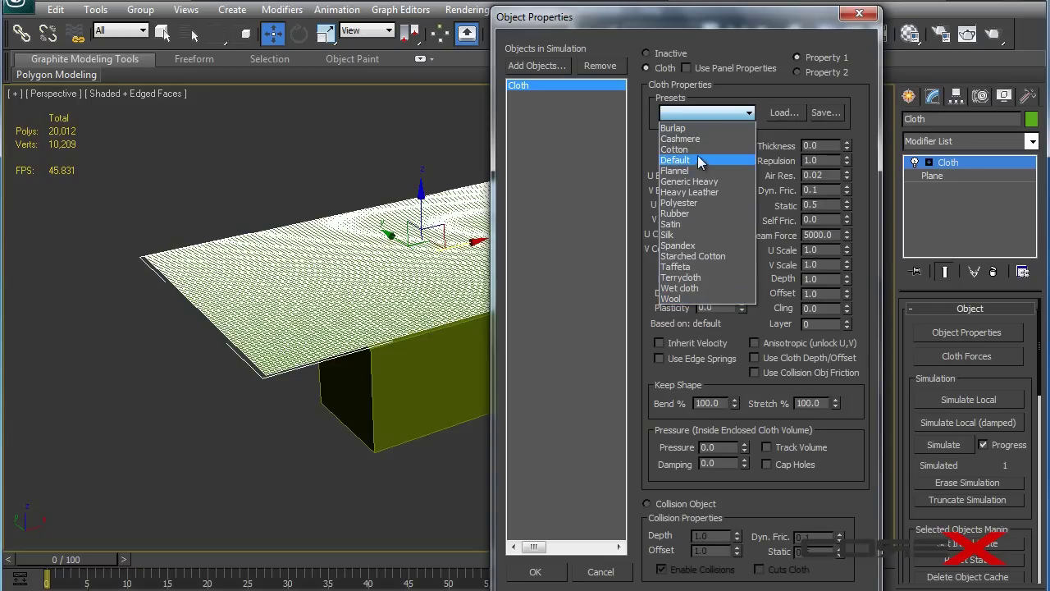
left_click(707, 109)
left_click(705, 110)
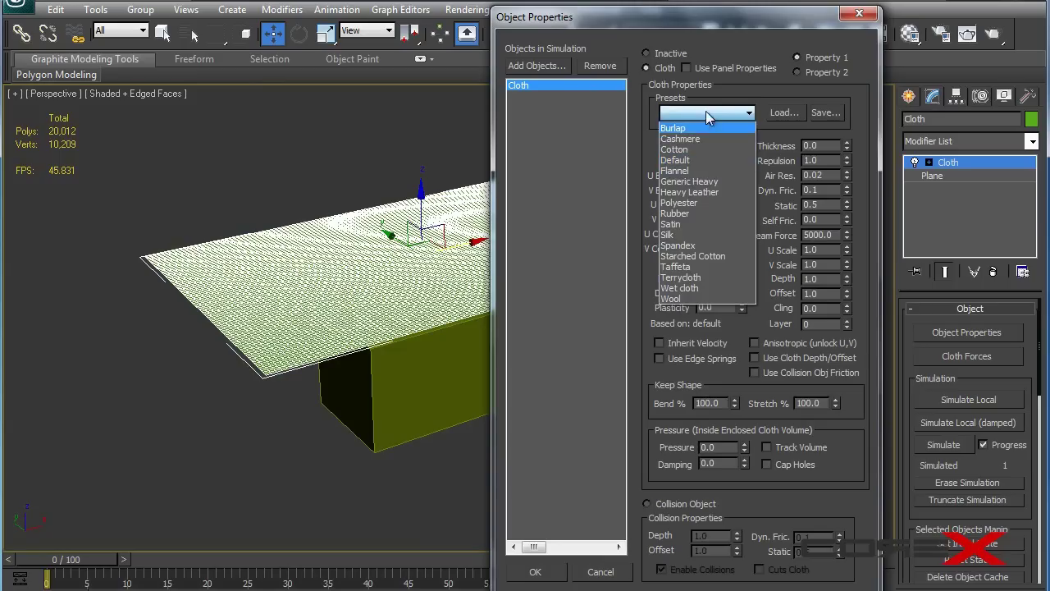
left_click(706, 112)
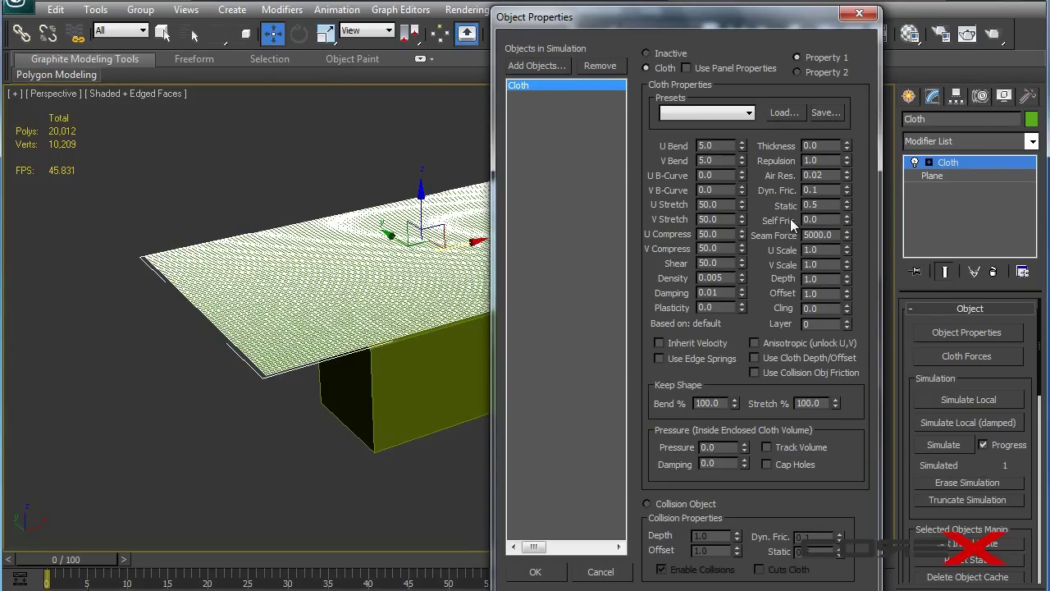
left_click(737, 114)
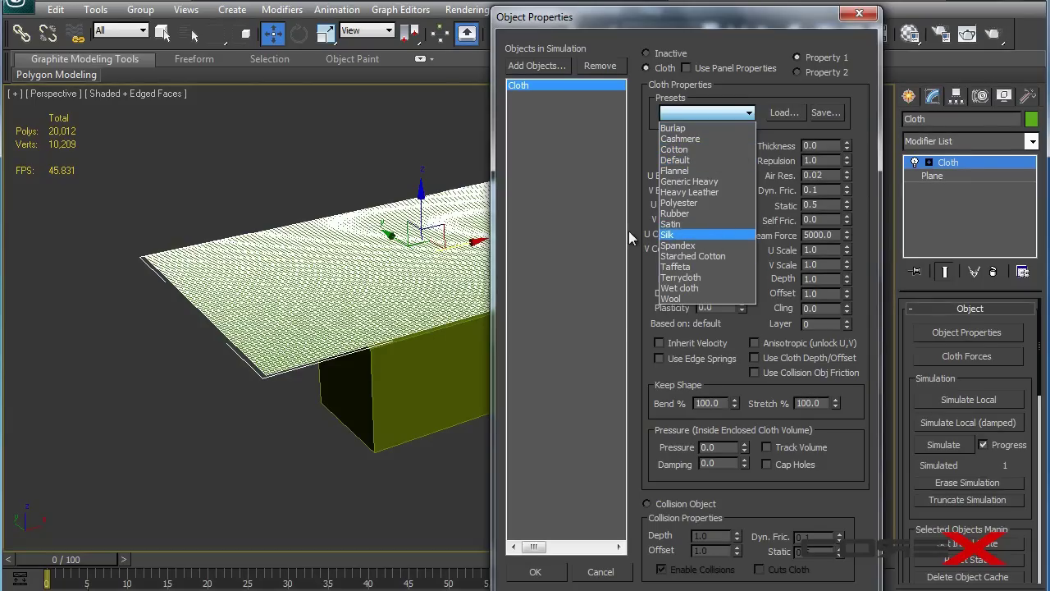
left_click(714, 115)
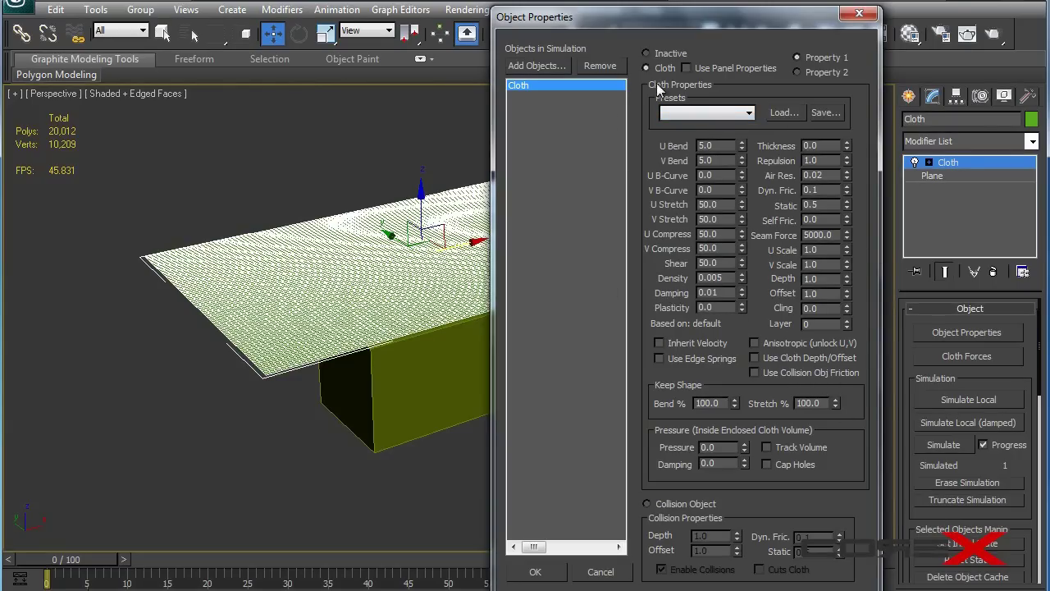
Add Table to the cloth simulation and set its type to Collision Object
left_click(543, 67)
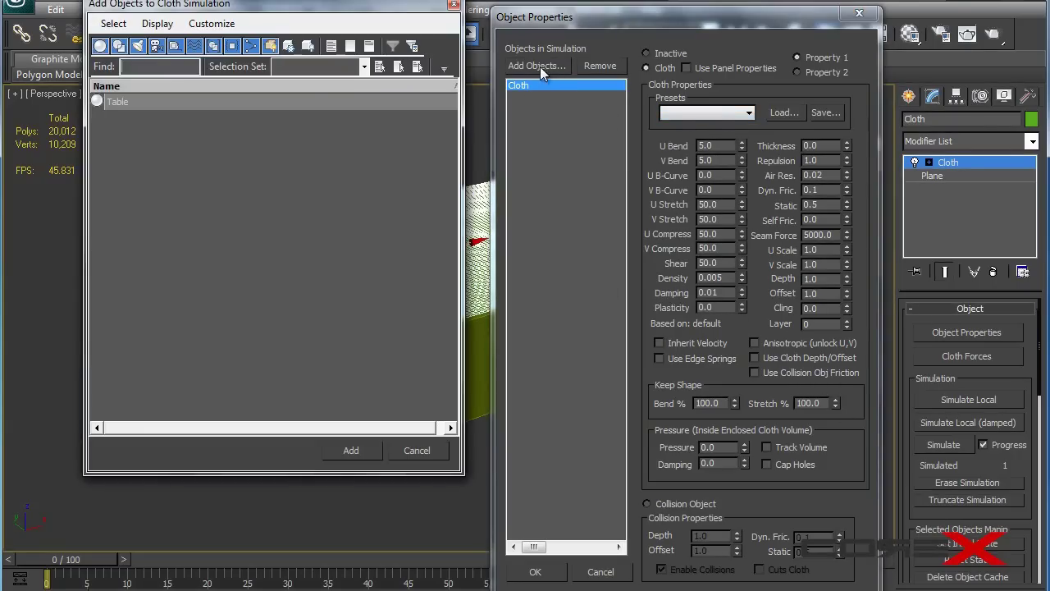
left_click(215, 103)
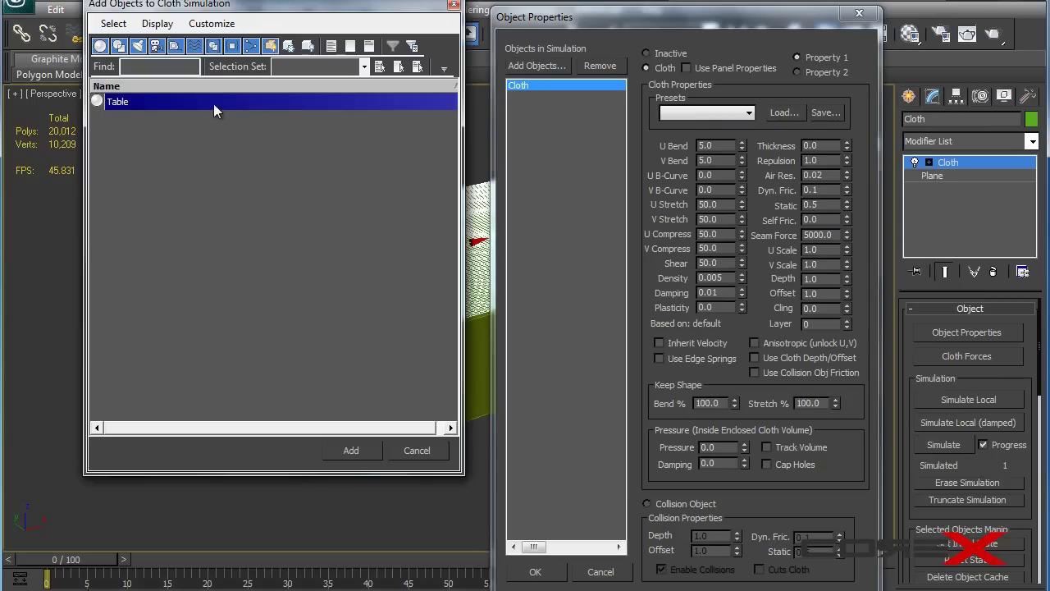
left_click(352, 449)
left_click_drag(596, 23, 625, 16)
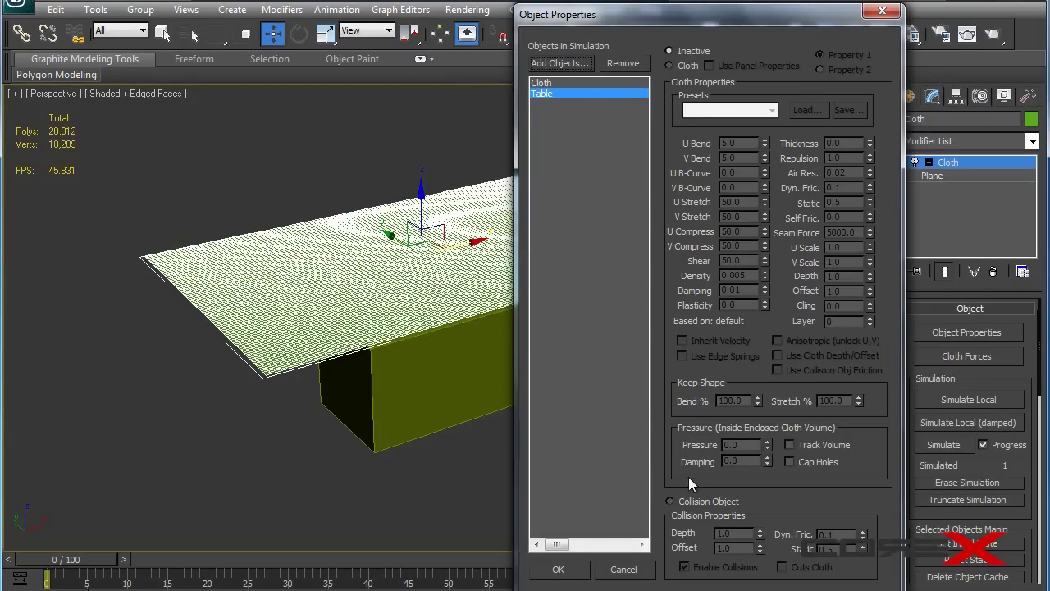
left_click(690, 502)
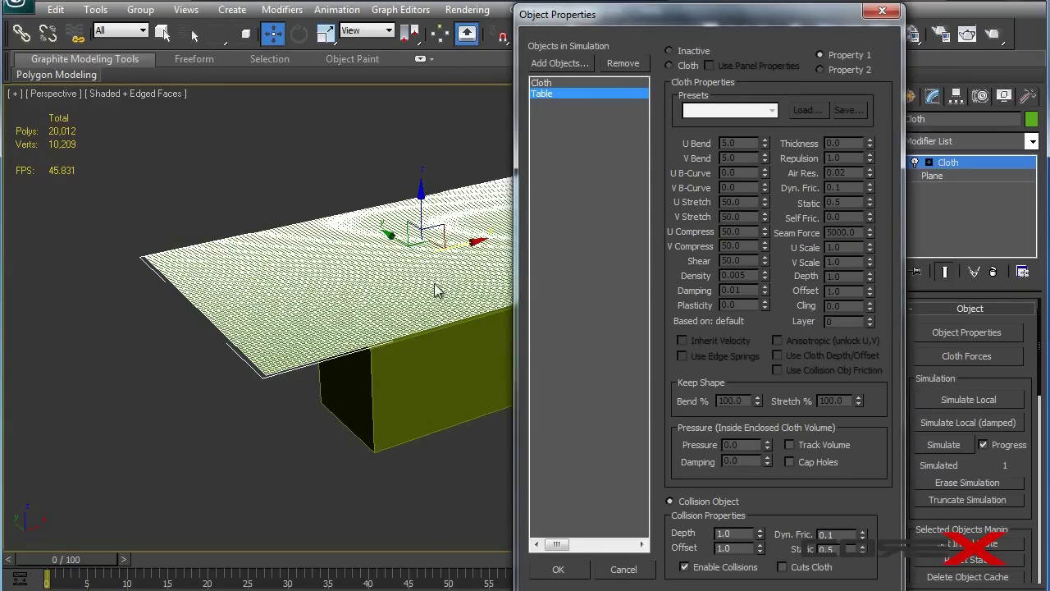
left_click_drag(704, 17, 707, 0)
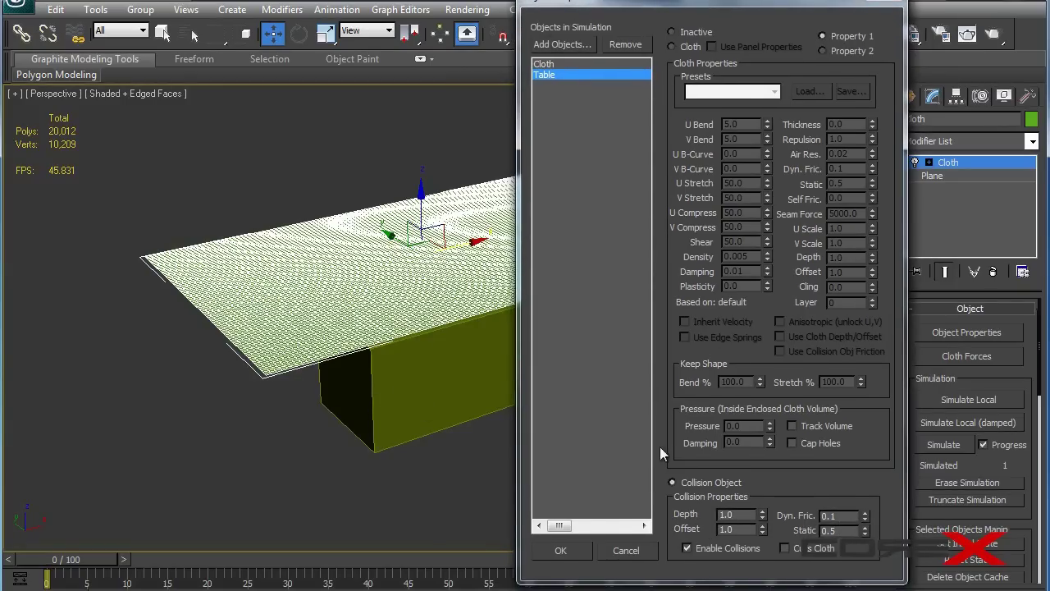
Check the simulation types of the Cloth and Table objects and accept the object properties
left_click(565, 63)
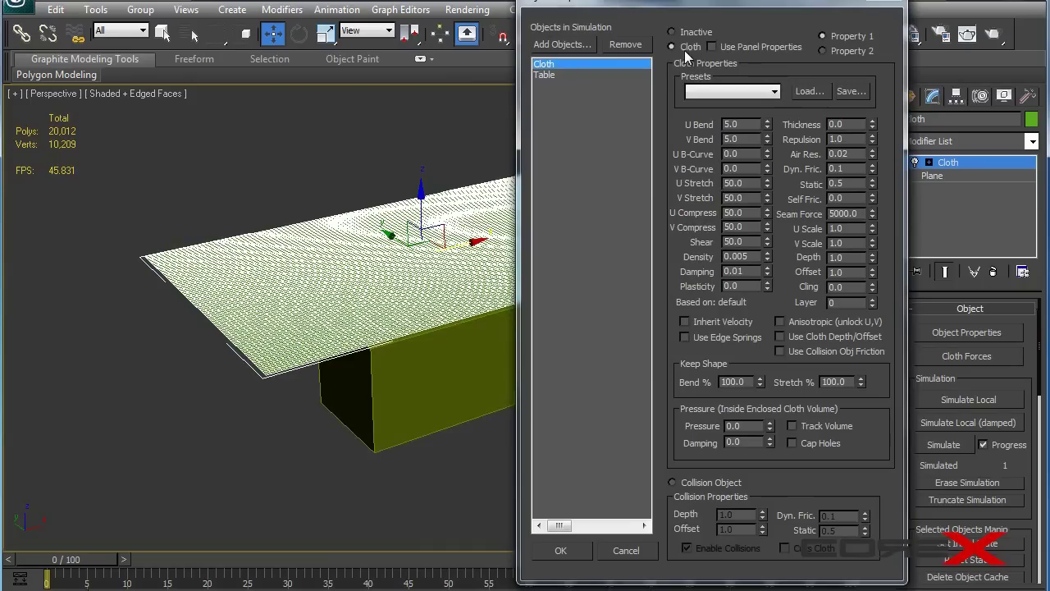
left_click(566, 75)
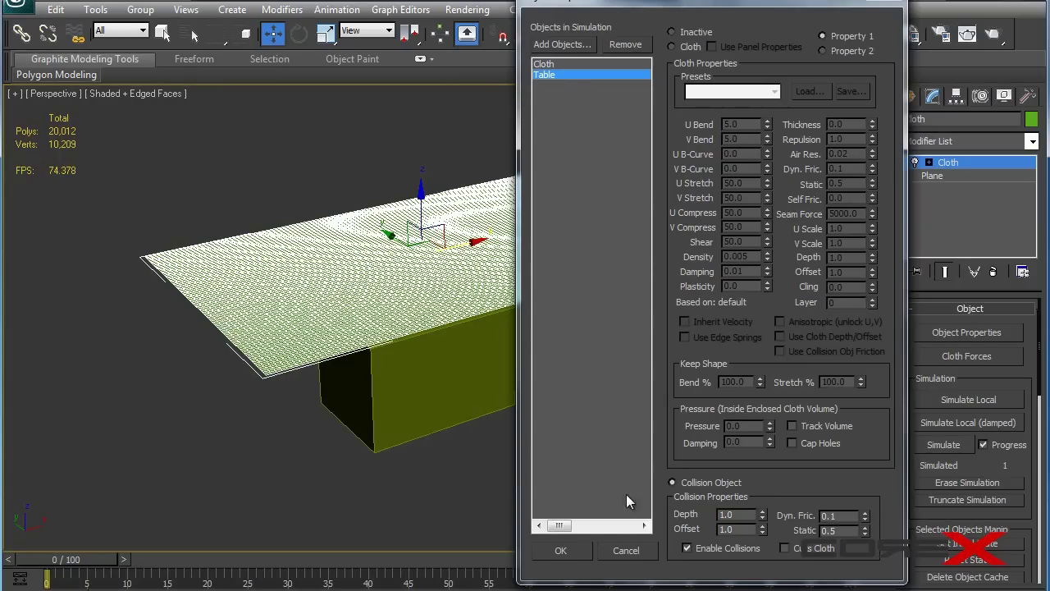
left_click(563, 550)
Simulate the cloth falling onto the table, stop at frame 19, and look at the drape from another side
middle_click_drag(452, 419, 455, 286, "alt")
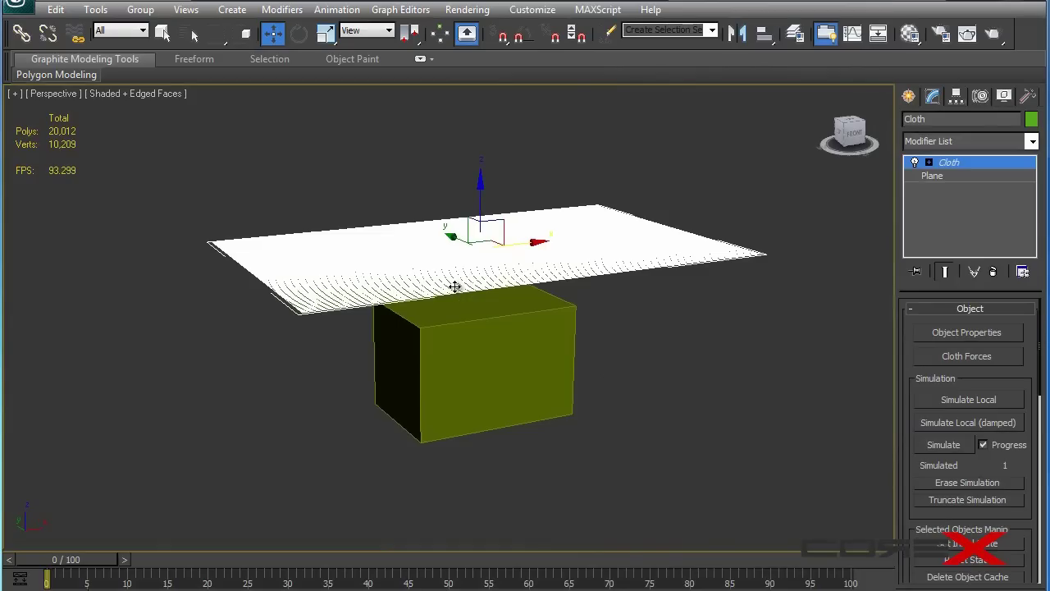
left_click(953, 448)
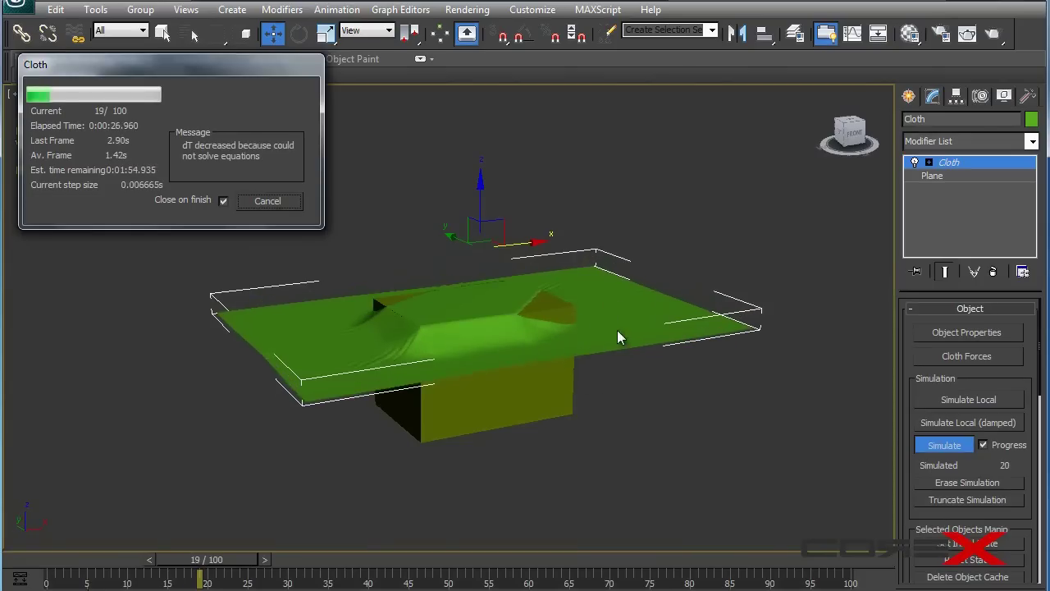
left_click(284, 201)
left_click(285, 201)
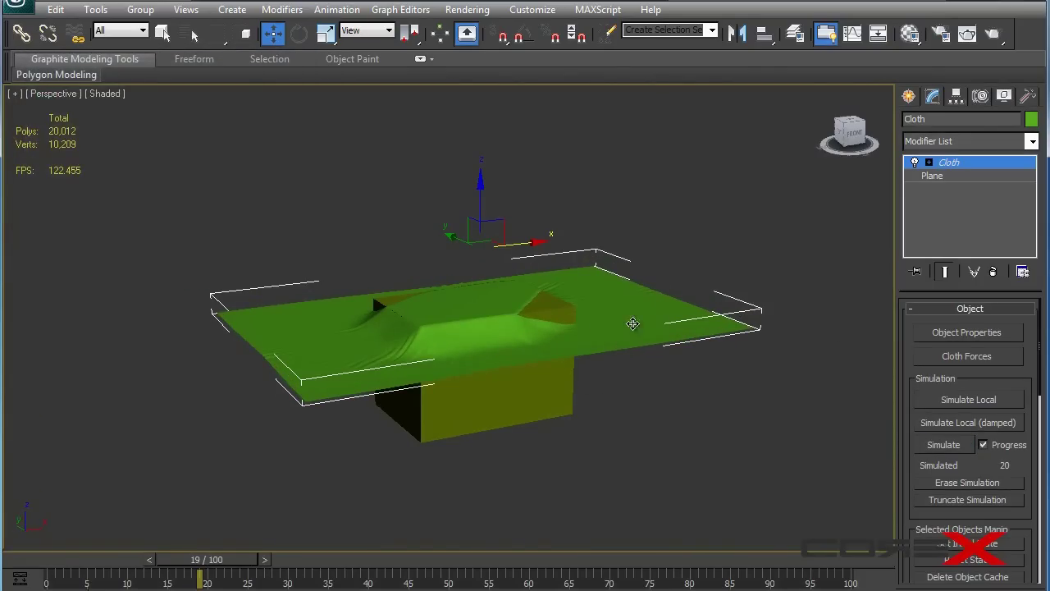
middle_click_drag(495, 332, 903, 403, "alt")
Choose the Silk preset for the Cloth object in the object properties and close the dialog
left_click(944, 332)
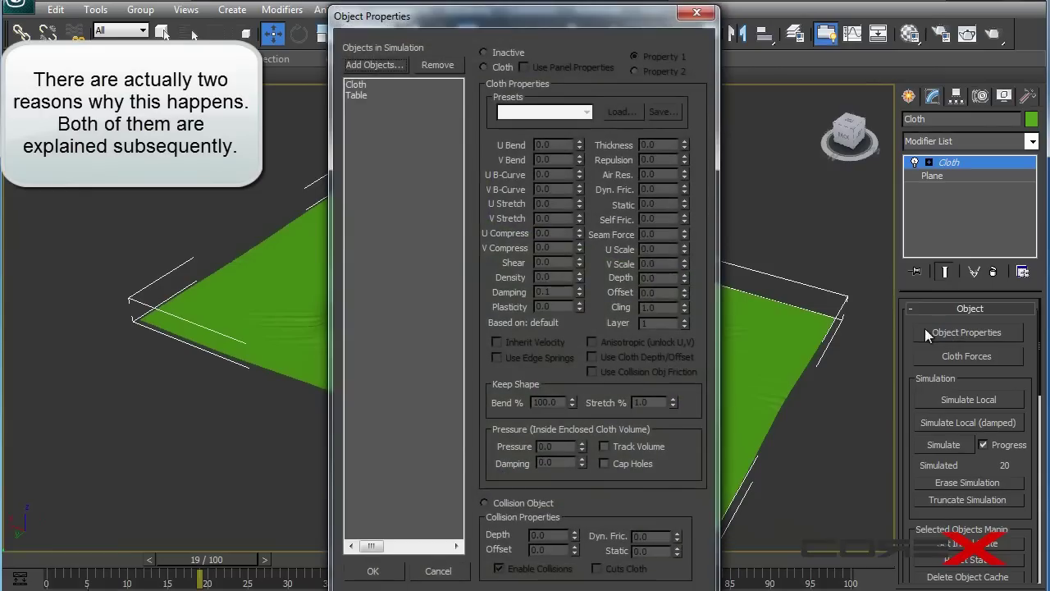
left_click(370, 89)
left_click(539, 111)
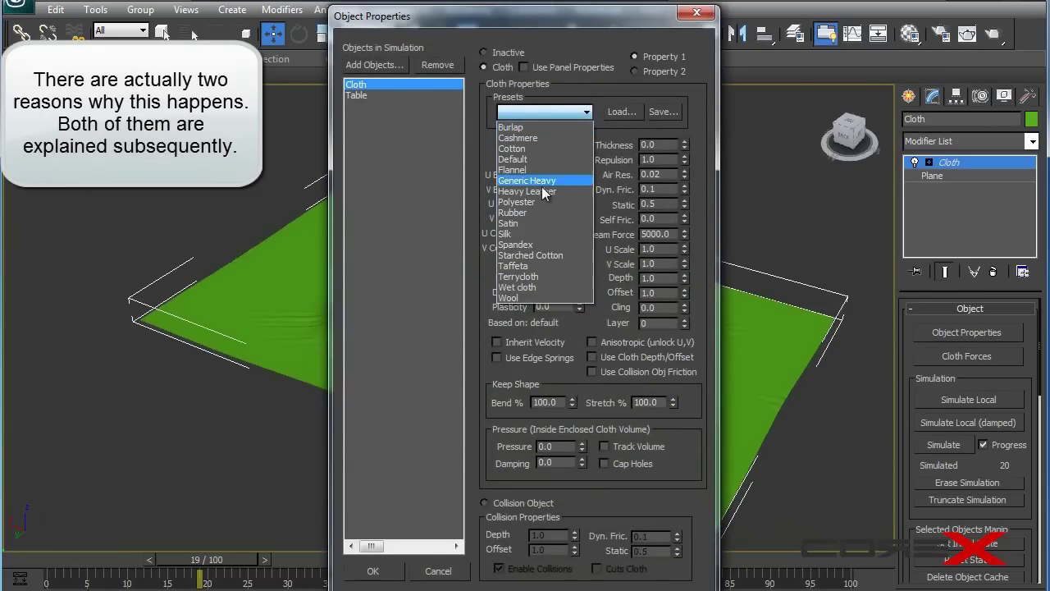
left_click(532, 234)
left_click(696, 14)
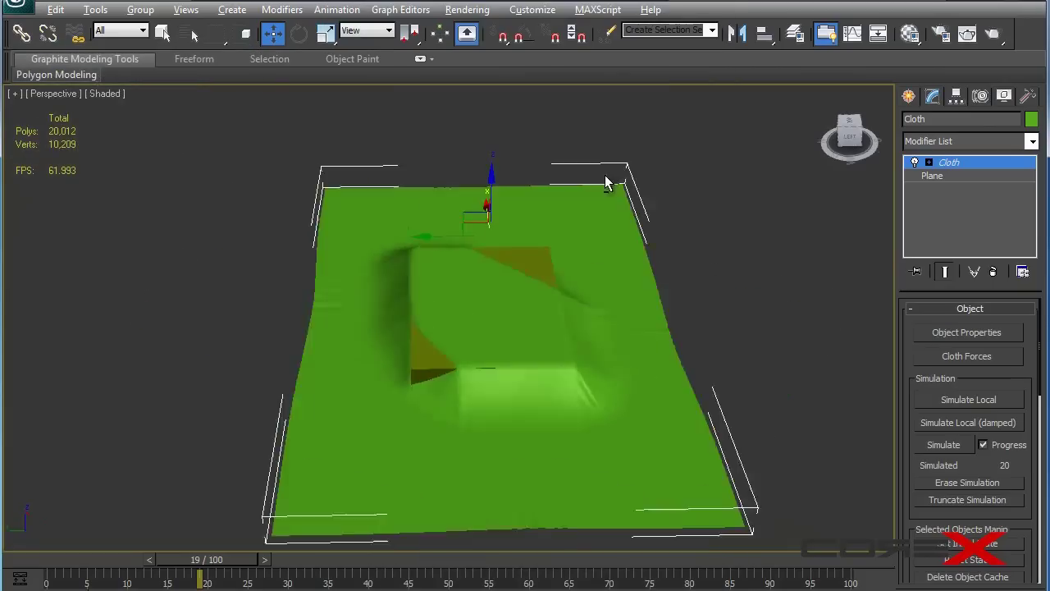
Return to frame 0, erase the existing cloth simulation, and run it again up to frame 30
left_click_drag(211, 563, 48, 564)
key("w")
mouse_move(567, 403)
middle_mouse_down("alt")
mouse_move(537, 366)
mouse_move(514, 356)
mouse_move(517, 365)
middle_mouse_up("alt")
left_click(965, 483)
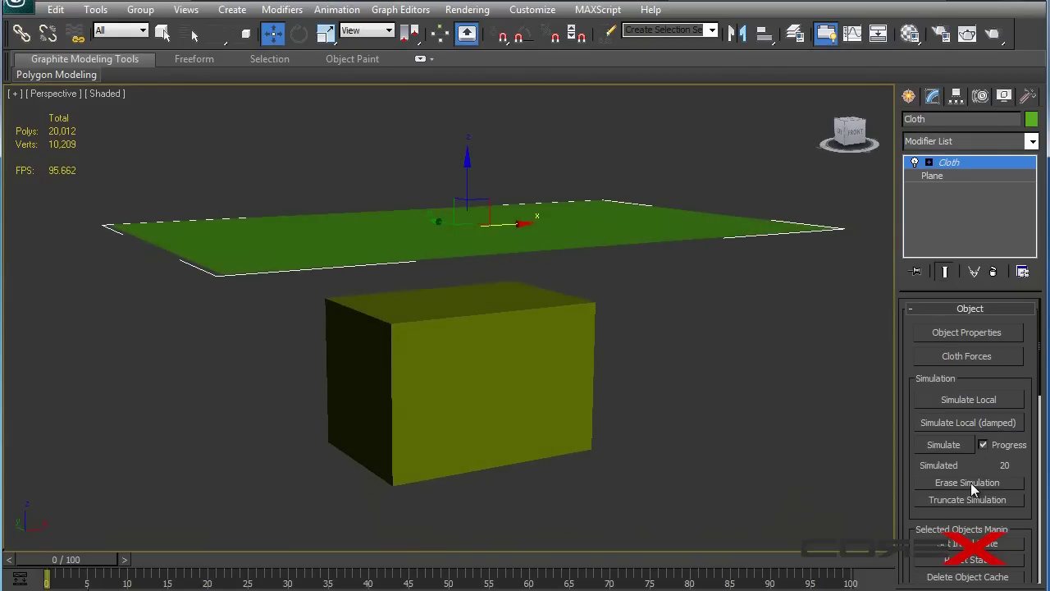
left_click(966, 451)
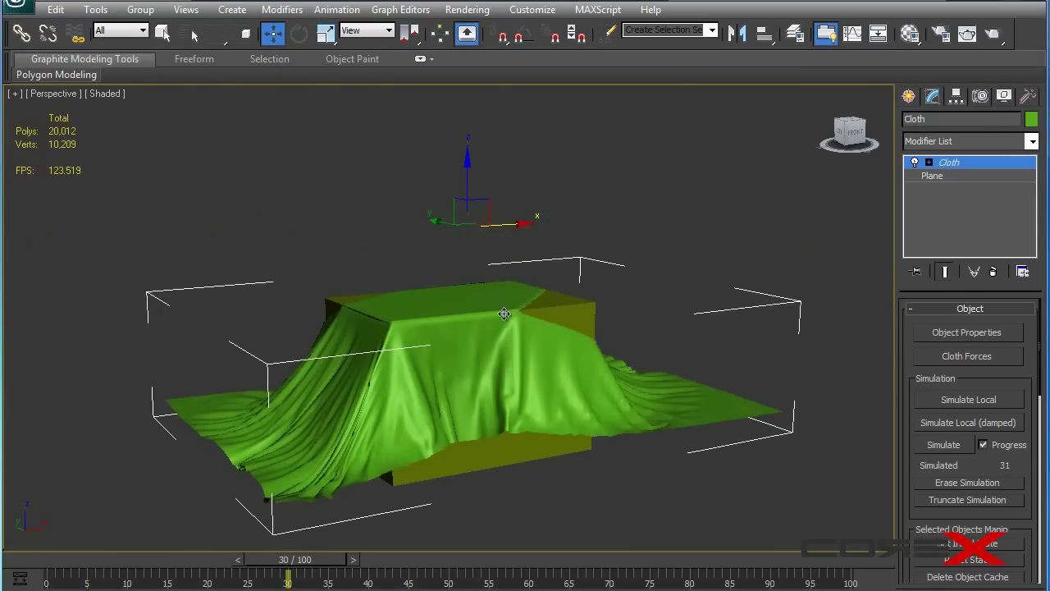
Examine the draped cloth around the table's corners from several sides, including at frame 26
middle_click_drag(366, 326, 633, 301, "alt")
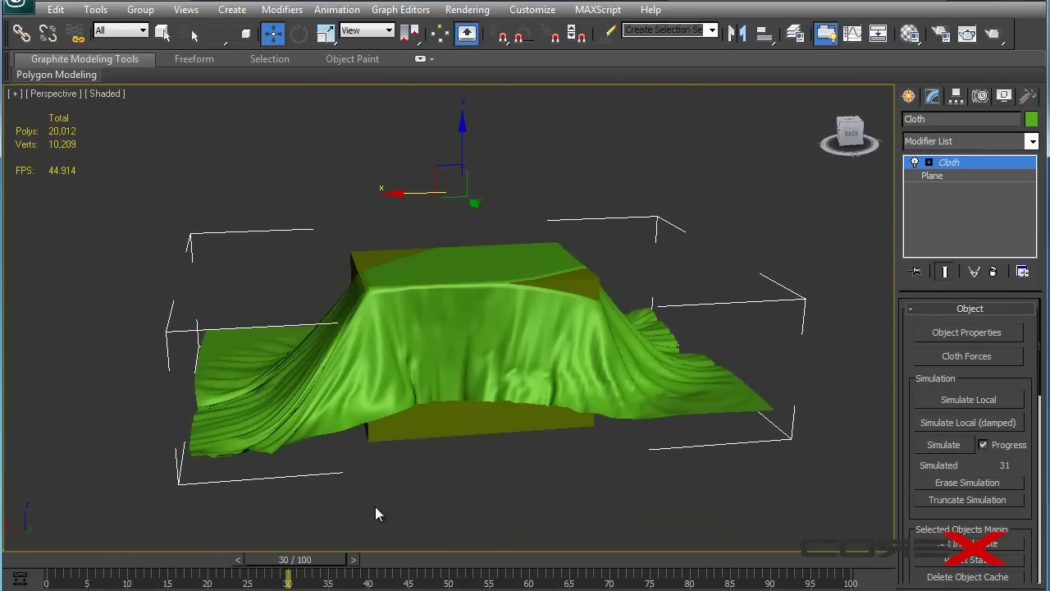
left_click_drag(302, 561, 256, 566)
middle_click_drag(379, 316, 574, 298, "alt")
middle_click_drag(511, 281, 206, 307, "alt")
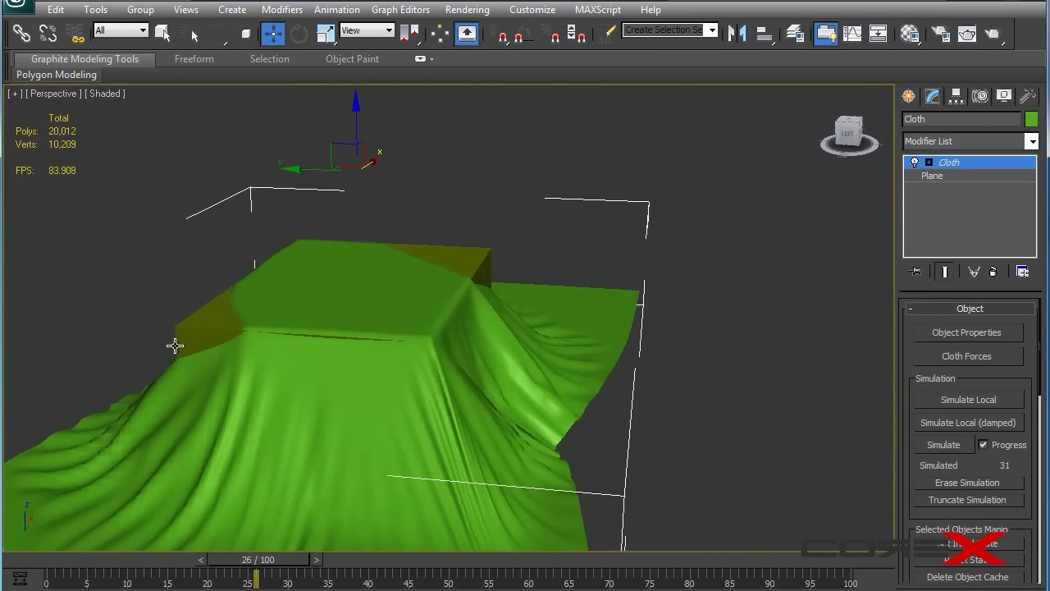
middle_click_drag(498, 328, 457, 337, "alt")
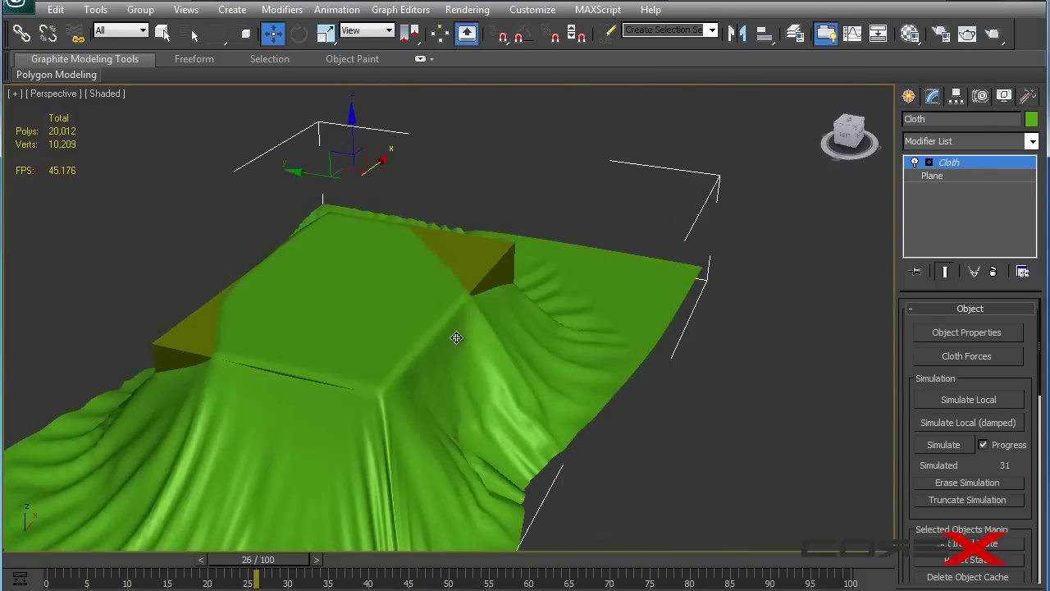
left_click(410, 146)
mouse_move(481, 223)
middle_mouse_down("alt")
mouse_move(412, 179)
mouse_move(421, 201)
mouse_move(309, 200)
mouse_move(471, 207)
middle_mouse_up("alt")
middle_click_drag(484, 293, 508, 285, "alt")
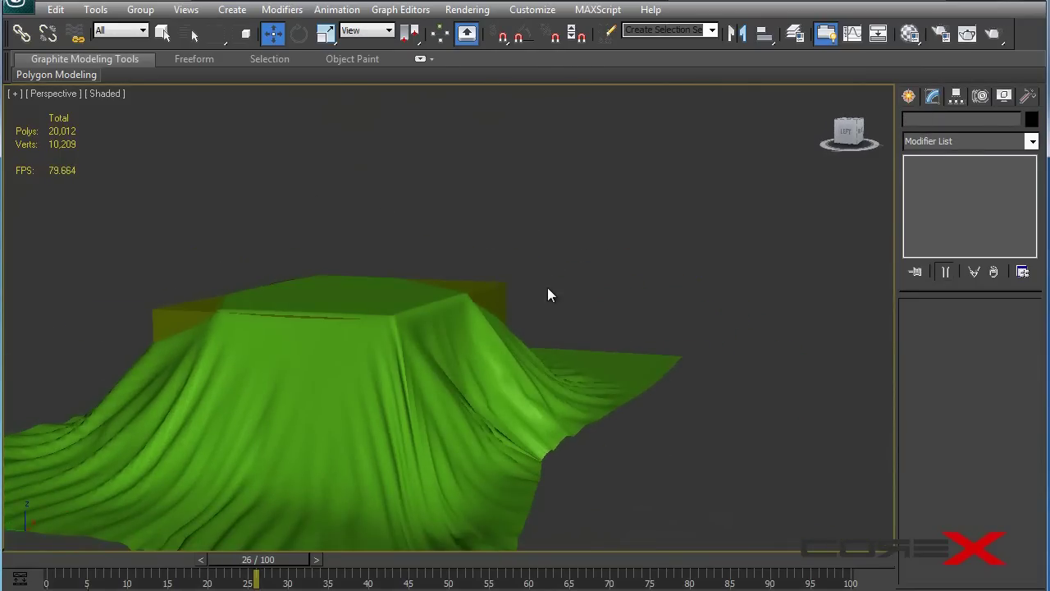
Show edged faces, add a TurboSmooth modifier to the Table box, and return the timeline to frame 0
key("F4")
left_click(493, 286)
mouse_move(550, 283)
middle_mouse_down("alt")
mouse_move(488, 318)
mouse_move(618, 281)
mouse_move(559, 324)
mouse_move(443, 353)
mouse_move(280, 323)
mouse_move(621, 281)
middle_mouse_up("alt")
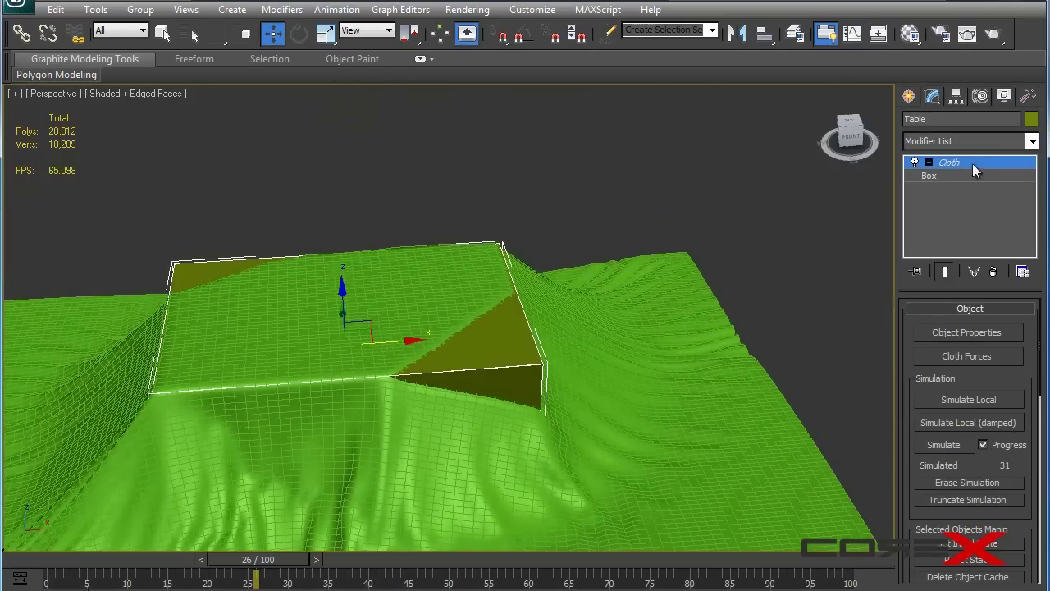
left_click(1031, 141)
left_click_drag(1033, 189, 1034, 526)
left_click(966, 487)
middle_click_drag(621, 300, 392, 429, "alt")
left_click_drag(275, 565, 65, 565)
middle_click_drag(492, 345, 573, 328, "alt")
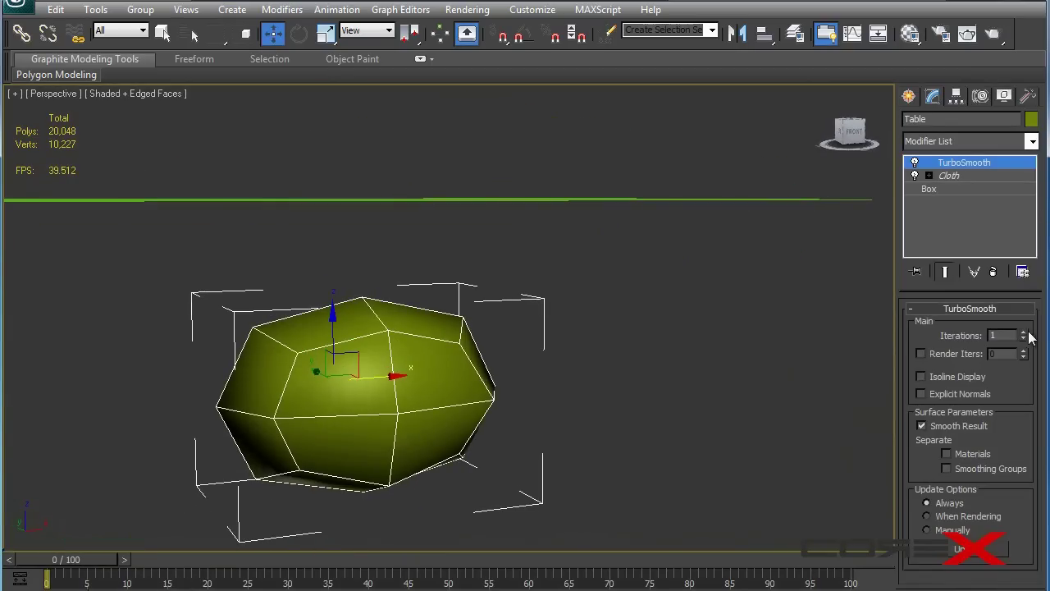
Set the Table's TurboSmooth iterations to 4 and enable Isoline Display
left_click(1024, 332)
left_click(1025, 332)
left_click(1025, 332)
middle_click_drag(563, 315, 880, 355, "alt")
left_click(920, 377)
left_click(769, 361)
middle_click_drag(622, 327, 599, 359, "alt")
Erase the Cloth object's old simulation, simulate it over the smoothed table up to frame 32, and inspect the drape closely
left_click(516, 197)
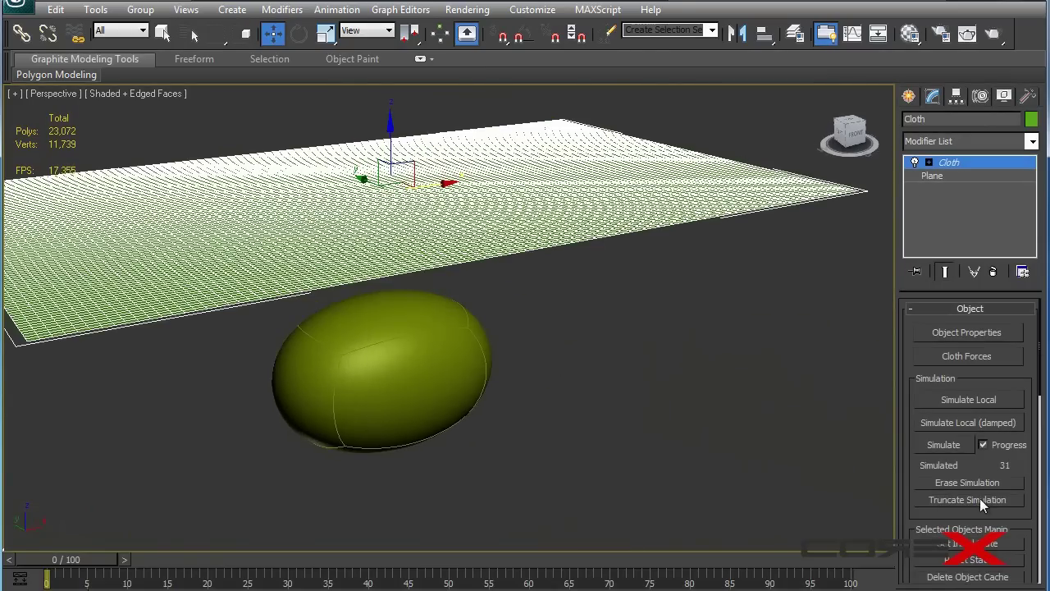
left_click(971, 483)
mouse_move(868, 442)
middle_mouse_down("alt")
mouse_move(917, 364)
mouse_move(557, 372)
mouse_move(575, 361)
middle_mouse_up("alt")
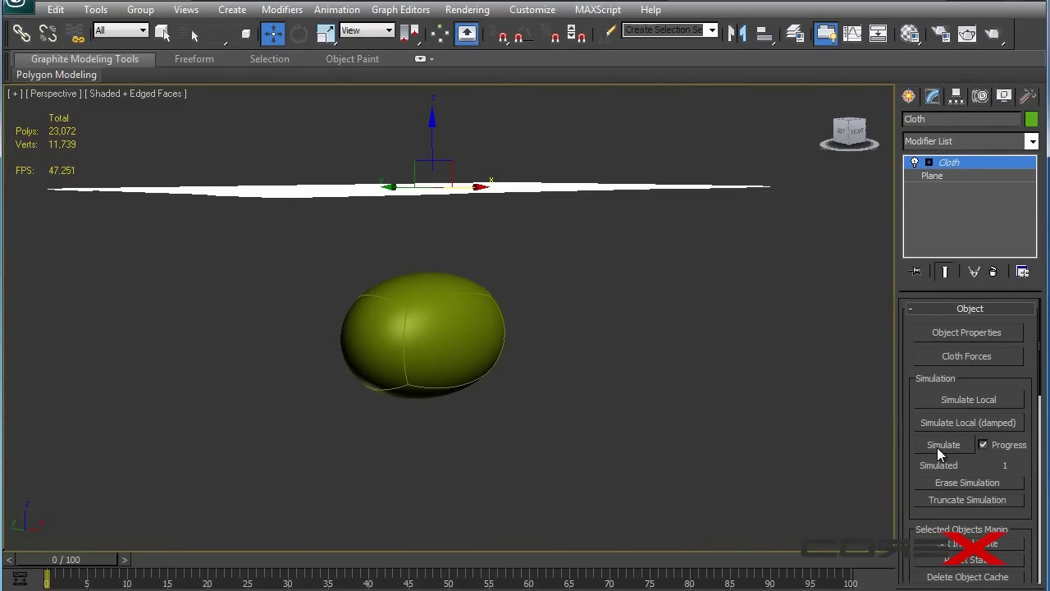
left_click(940, 445)
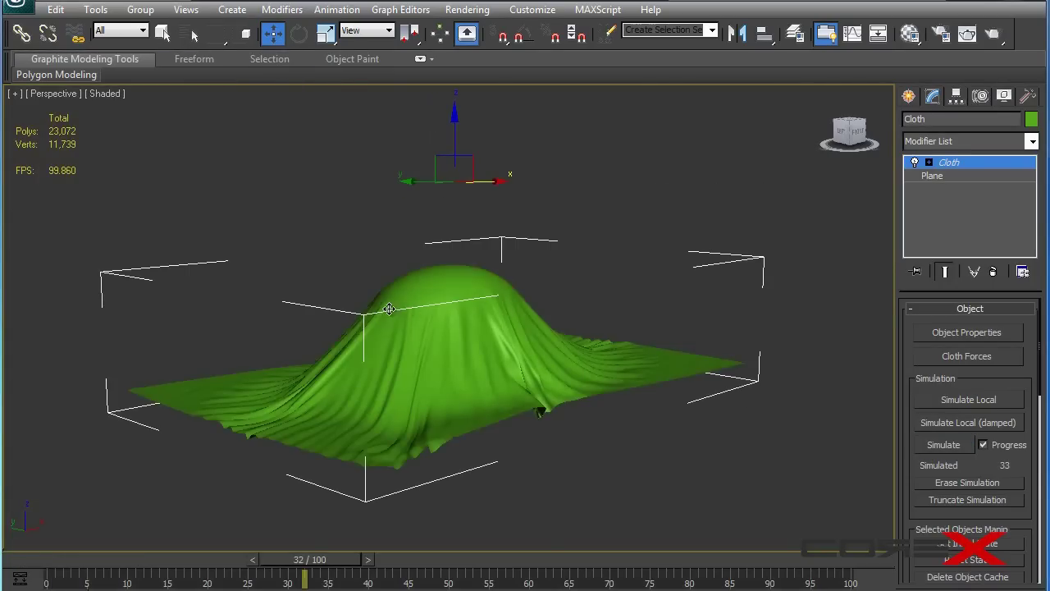
middle_click_drag(334, 323, 509, 262, "alt")
scroll(284, 324, "up", 5)
middle_click_drag(460, 228, 457, 202, "alt")
Select the Table at frame 1, try to access its TurboSmooth settings, back out, and inspect the smoothed shape
left_click_drag(312, 566, 53, 567)
left_click(361, 380)
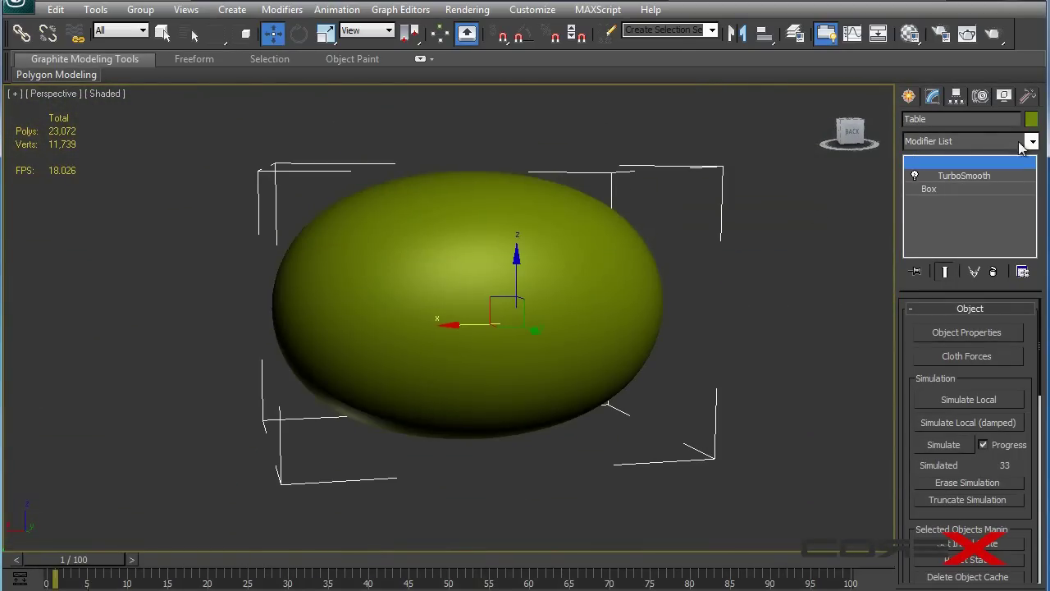
left_click(970, 174)
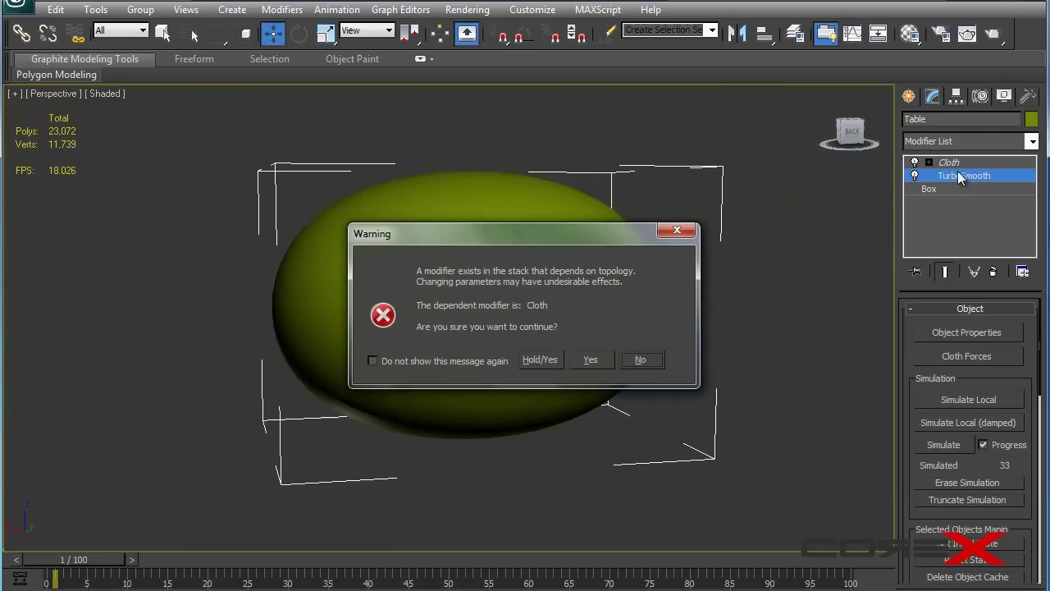
left_click(638, 360)
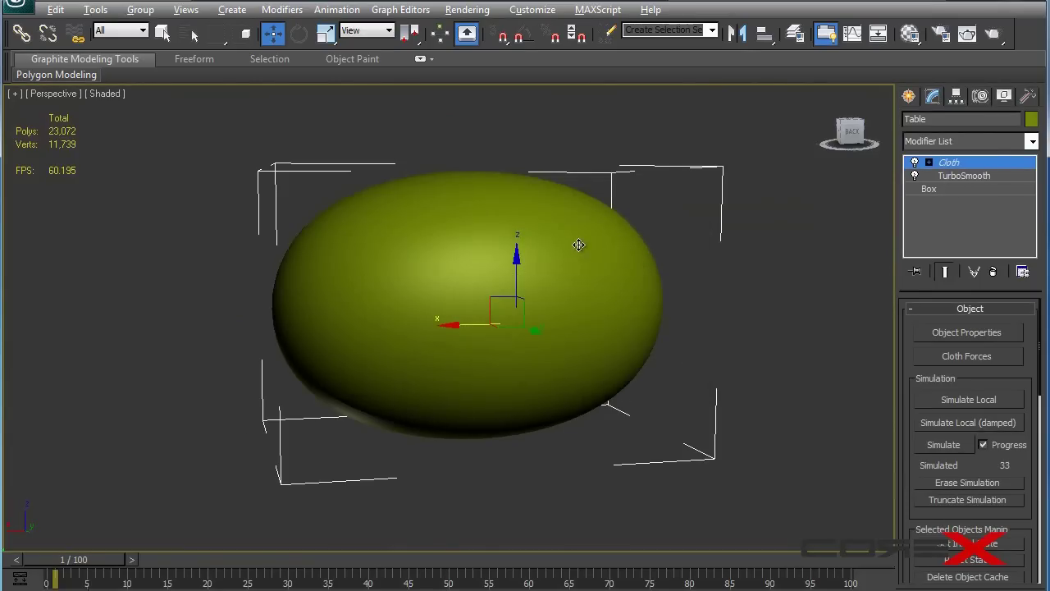
middle_click_drag(574, 240, 659, 243, "alt")
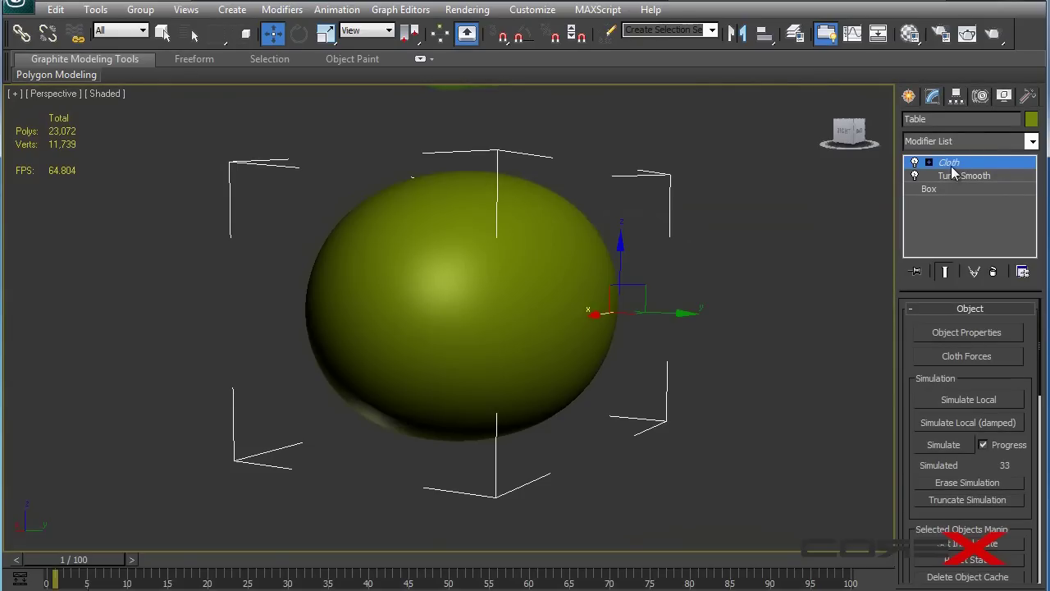
middle_click_drag(776, 256, 782, 243)
middle_click_drag(544, 253, 649, 276, "alt")
Render the Perspective view of the green draped cloth at frame 31, review the image, and close the render window
left_click_drag(74, 563, 297, 581)
key("w")
middle_click_drag(354, 394, 547, 387, "alt")
scroll(654, 416, "up", 5)
scroll(547, 387, "down", 3)
left_click(994, 36)
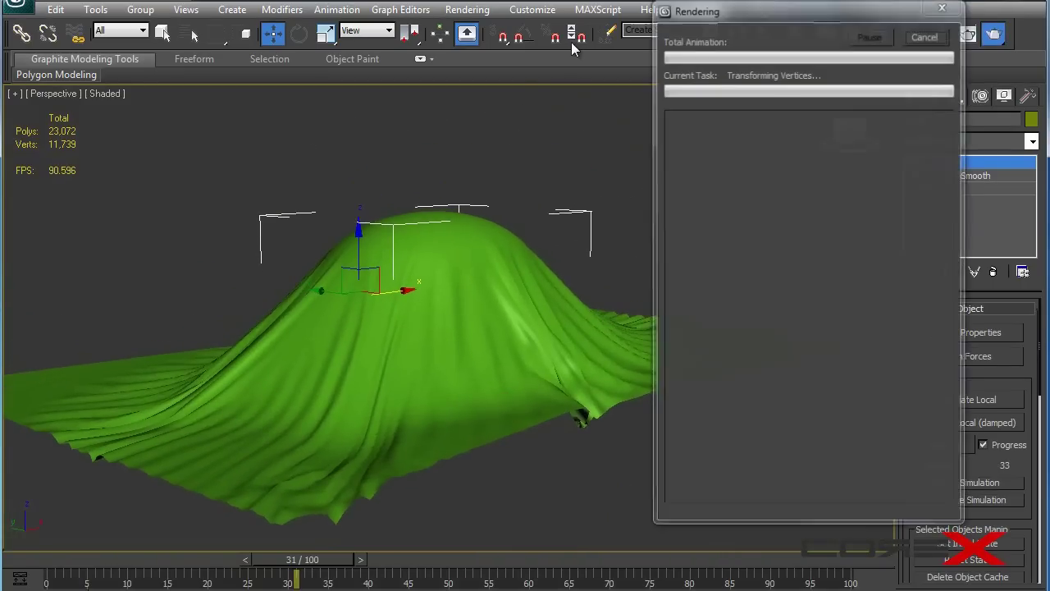
left_click(374, 43)
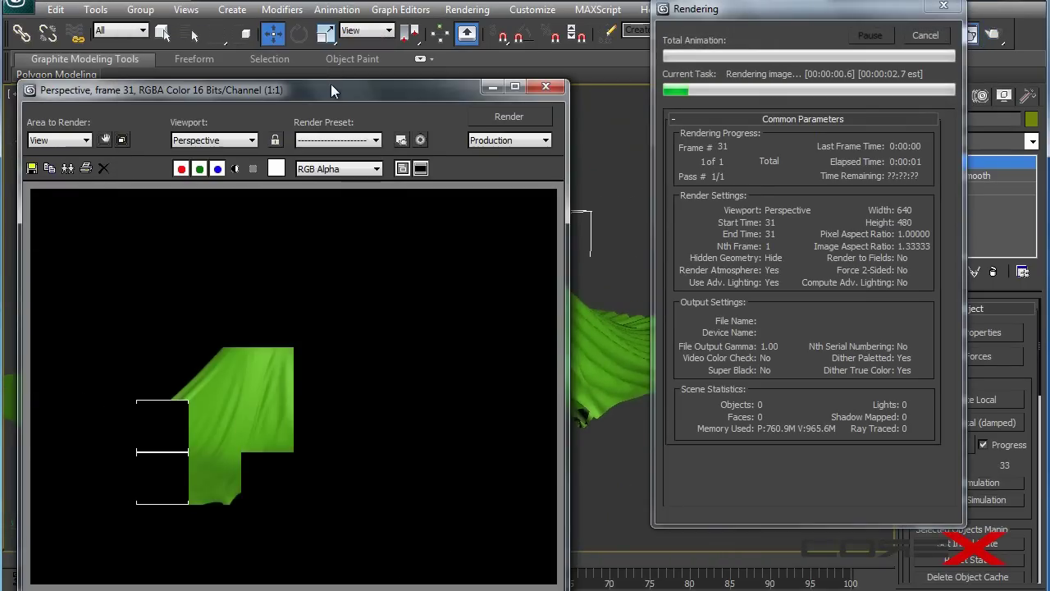
left_click_drag(292, 87, 389, 73)
left_click(827, 33)
left_click(520, 246)
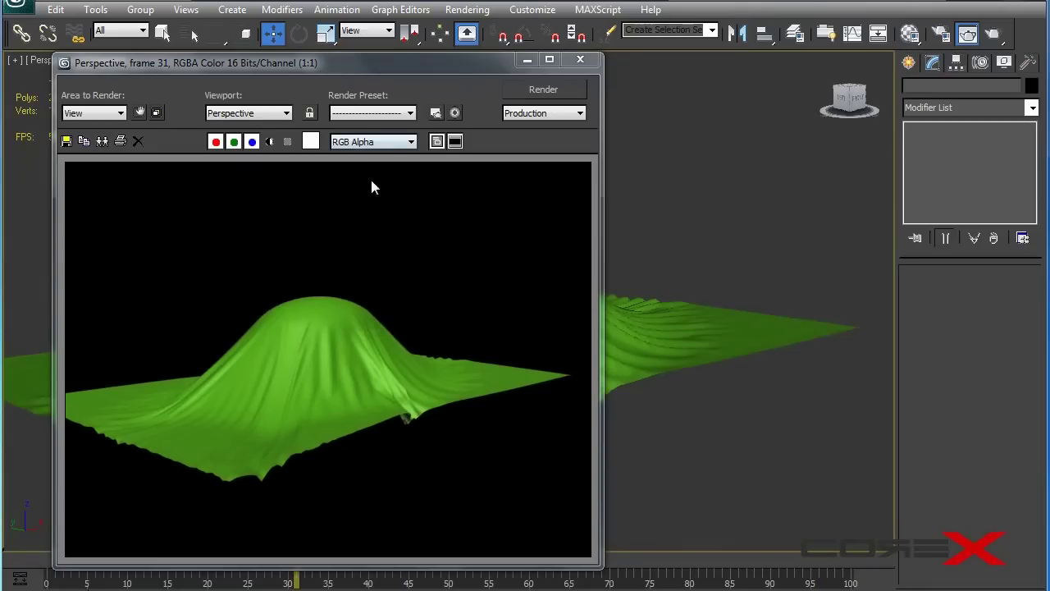
left_click_drag(348, 70, 431, 38)
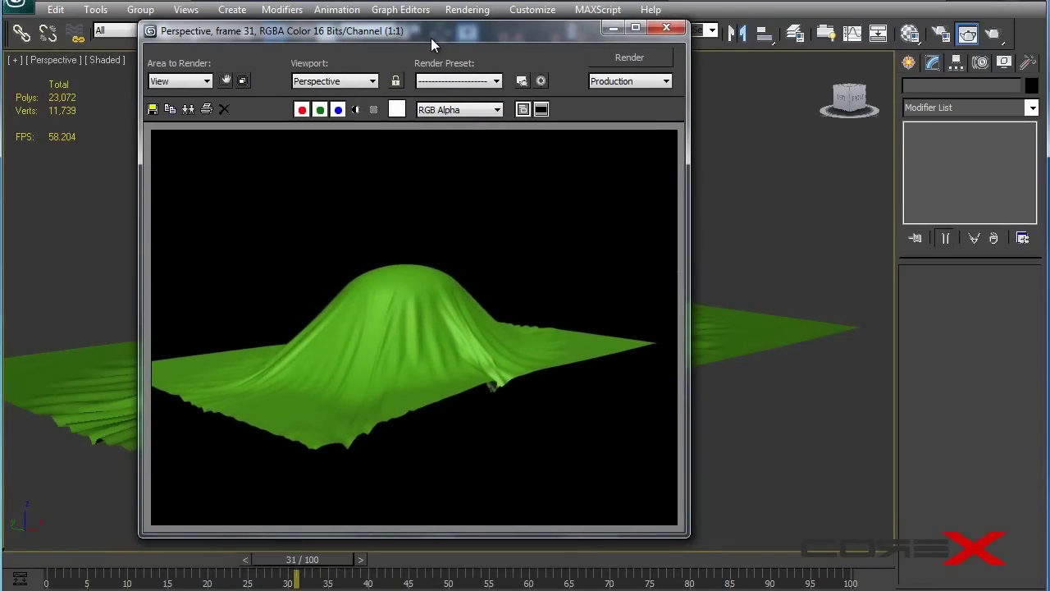
left_click(668, 30)
Open the IronManHelmet scene from the Iron Man Project Files folder, discarding changes to the current scene
middle_click_drag(348, 257, 404, 273, "alt")
key("ctrl+n")
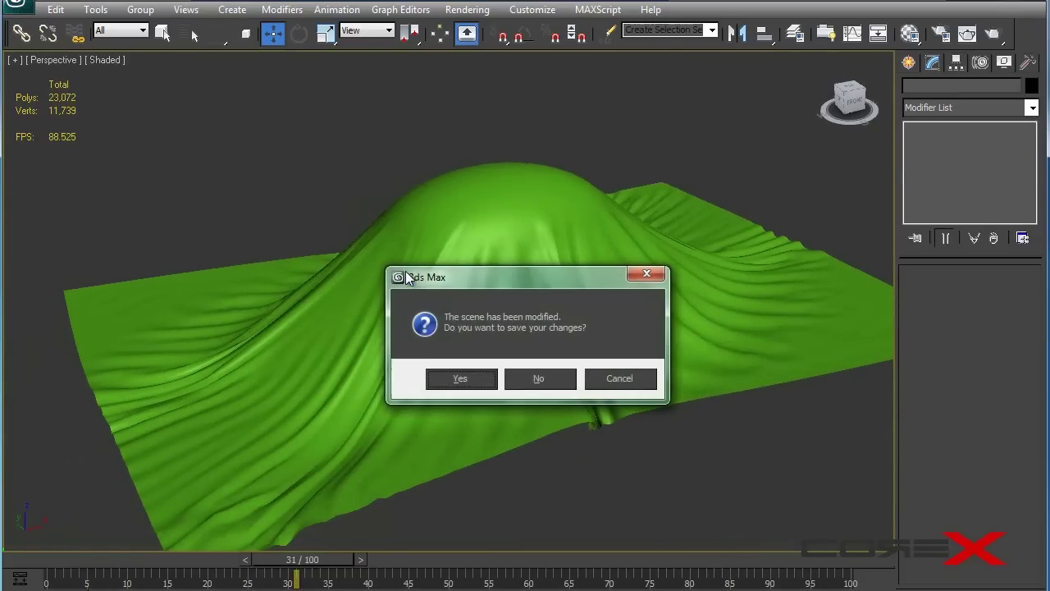
left_click(538, 378)
left_click(236, 14)
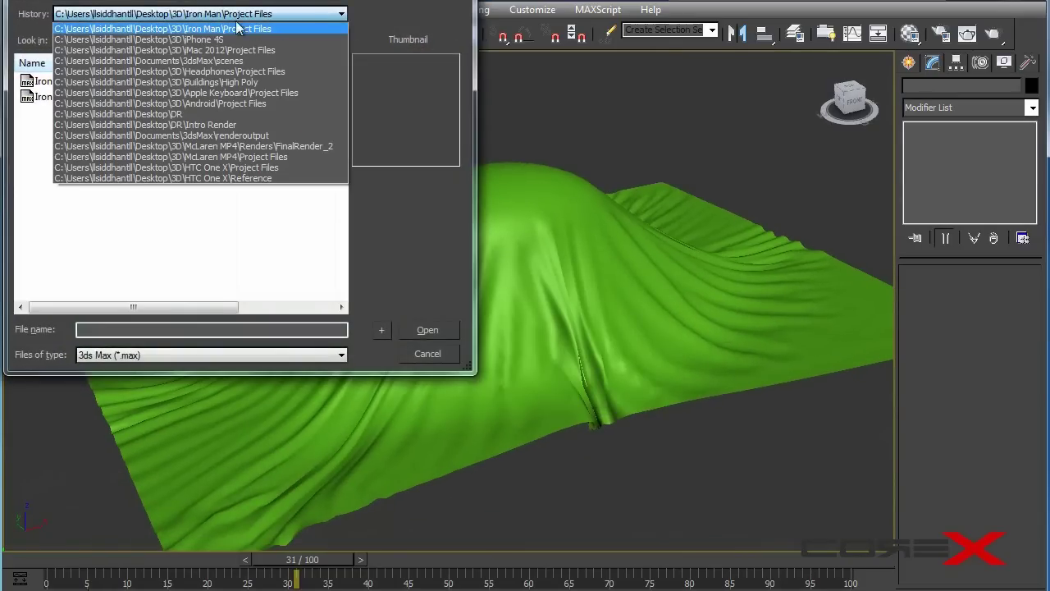
left_click(238, 29)
left_click(115, 82)
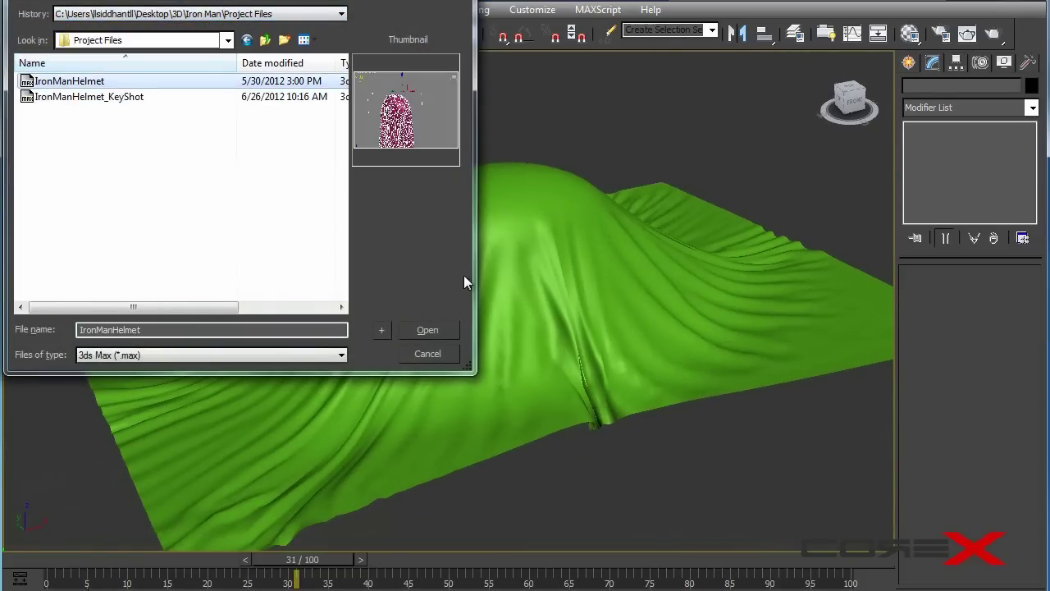
left_click(419, 329)
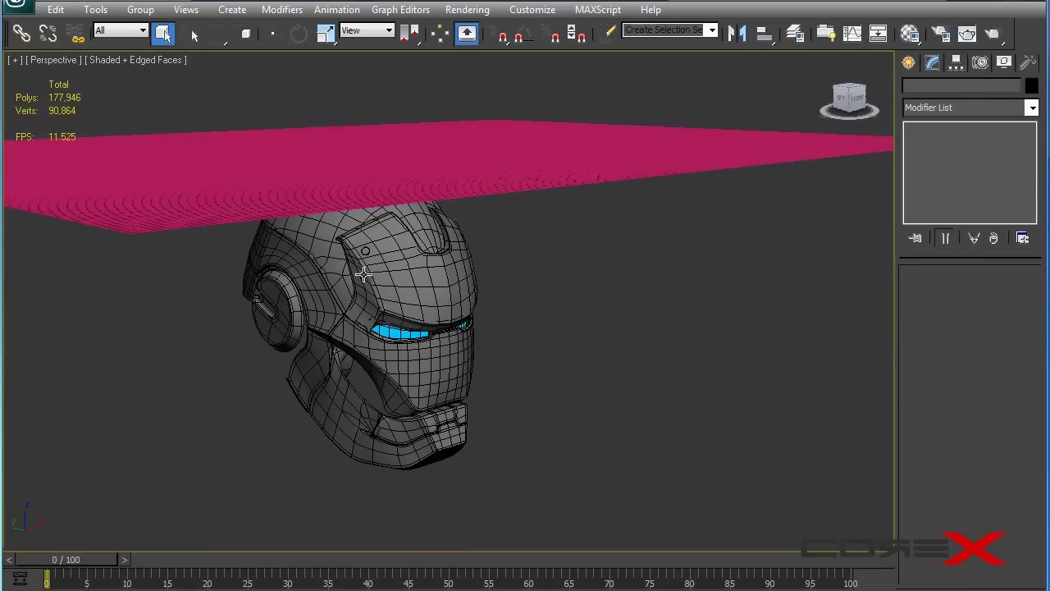
Examine the helmet beneath the cloth plane at frame 0, and the draped cloth at frame 90 from several sides
middle_click_drag(405, 166, 360, 161, "alt")
middle_click_drag(435, 272, 612, 287, "alt")
middle_click_drag(501, 279, 313, 402, "alt")
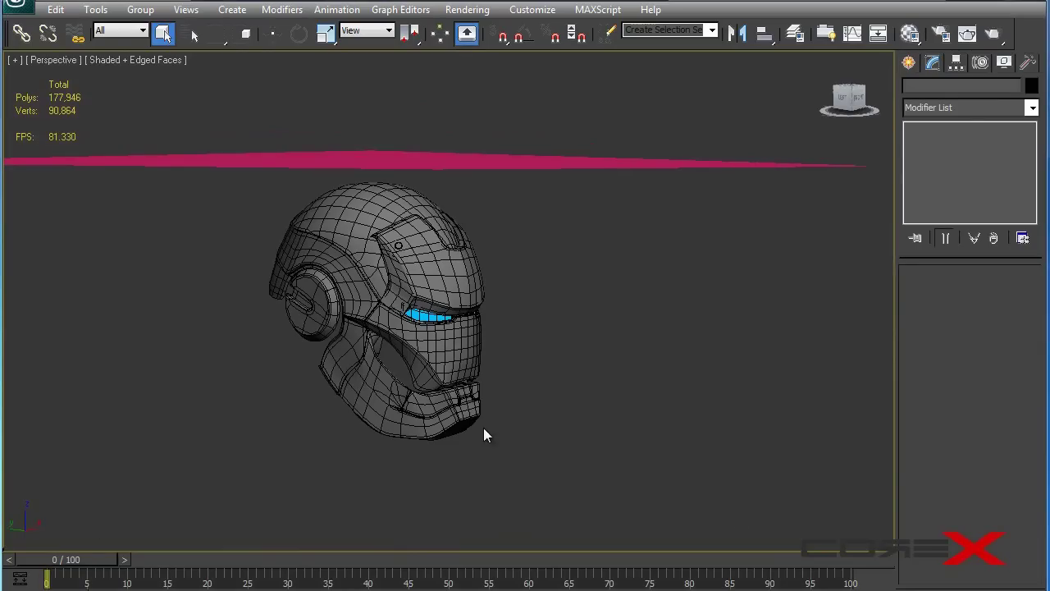
left_click_drag(69, 565, 769, 545)
key("q")
middle_click_drag(552, 417, 435, 319, "alt")
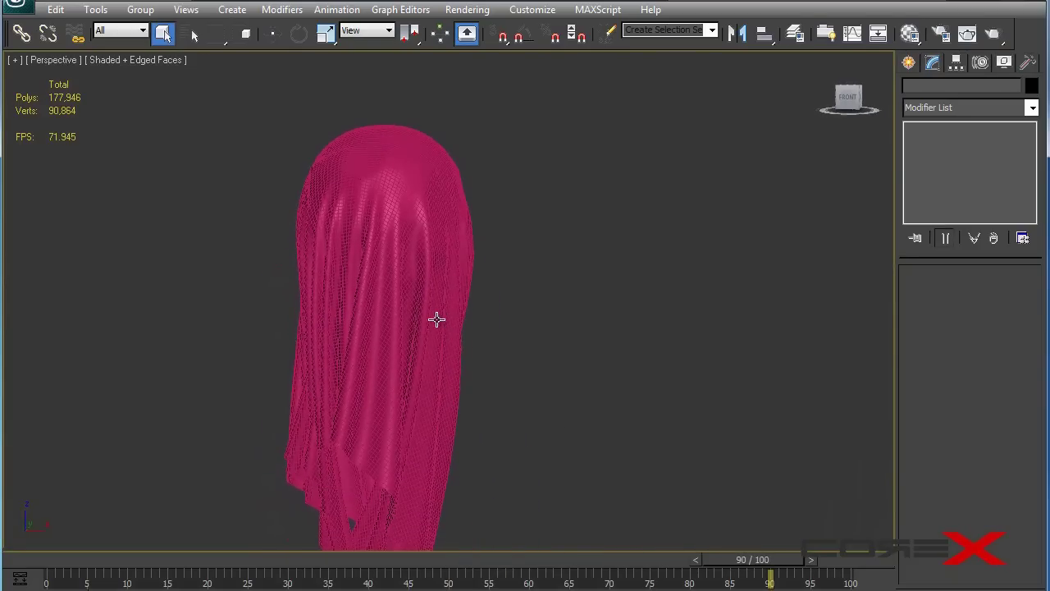
middle_click_drag(366, 321, 443, 277, "alt")
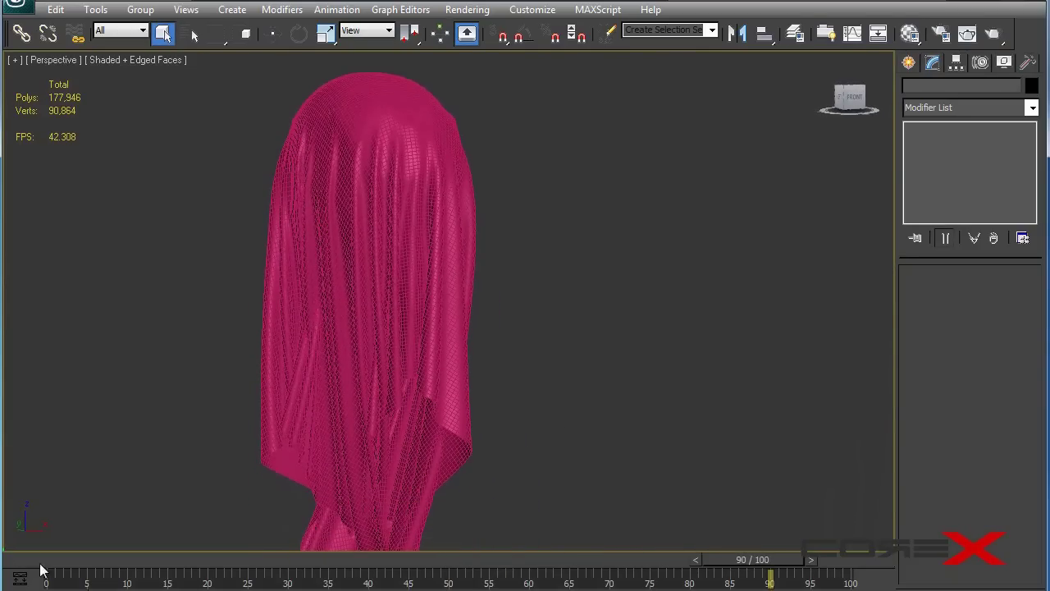
Select the cloth draped over the helmet and move the timeline to frame 100
left_click(452, 142)
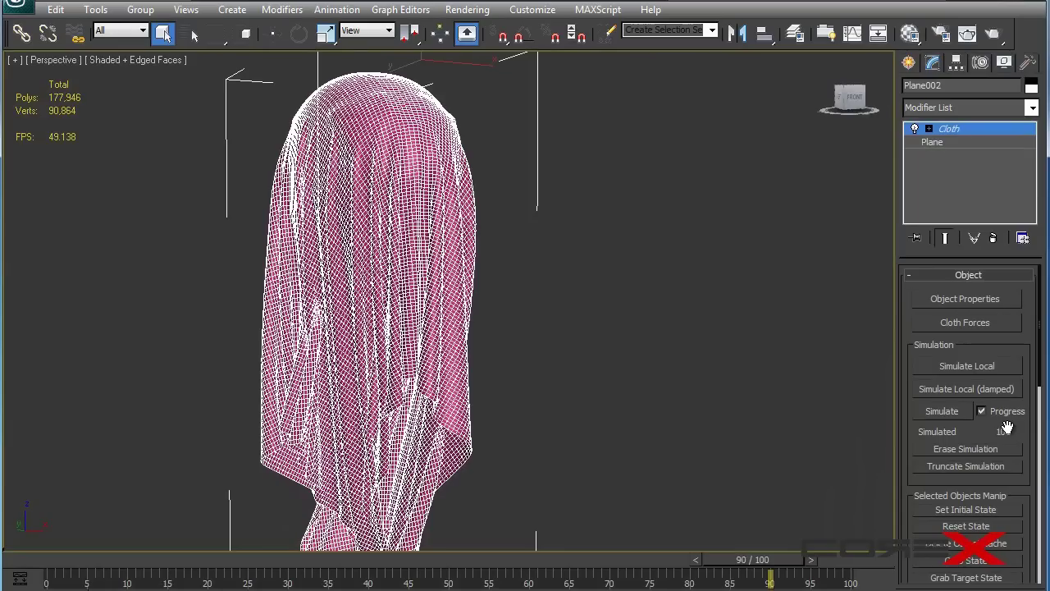
left_click_drag(752, 559, 872, 558)
key("q")
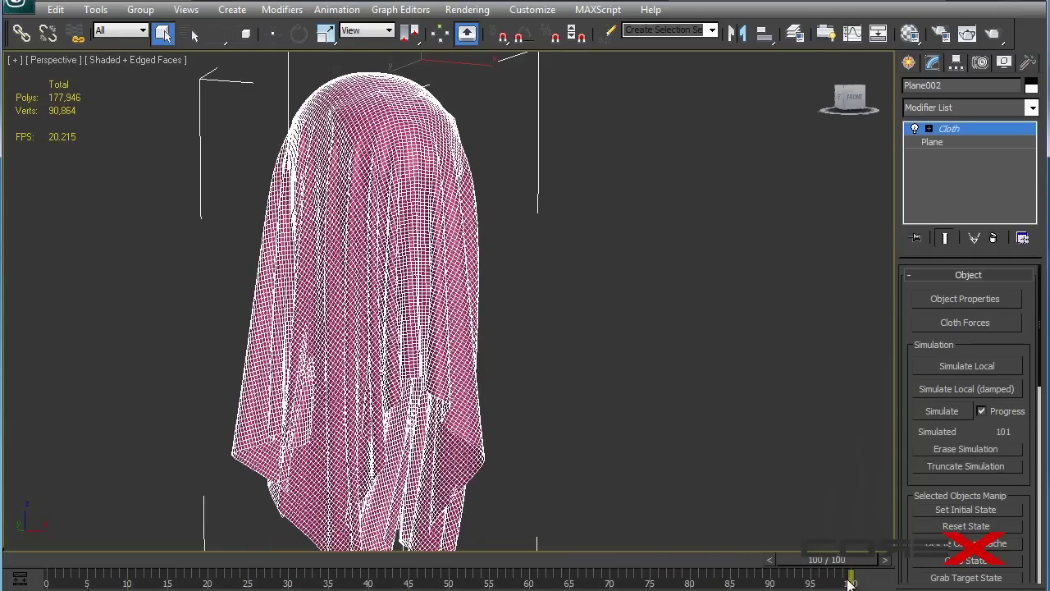
mouse_move(844, 565)
left_mouse_down()
mouse_move(814, 564)
mouse_move(855, 565)
left_mouse_up()
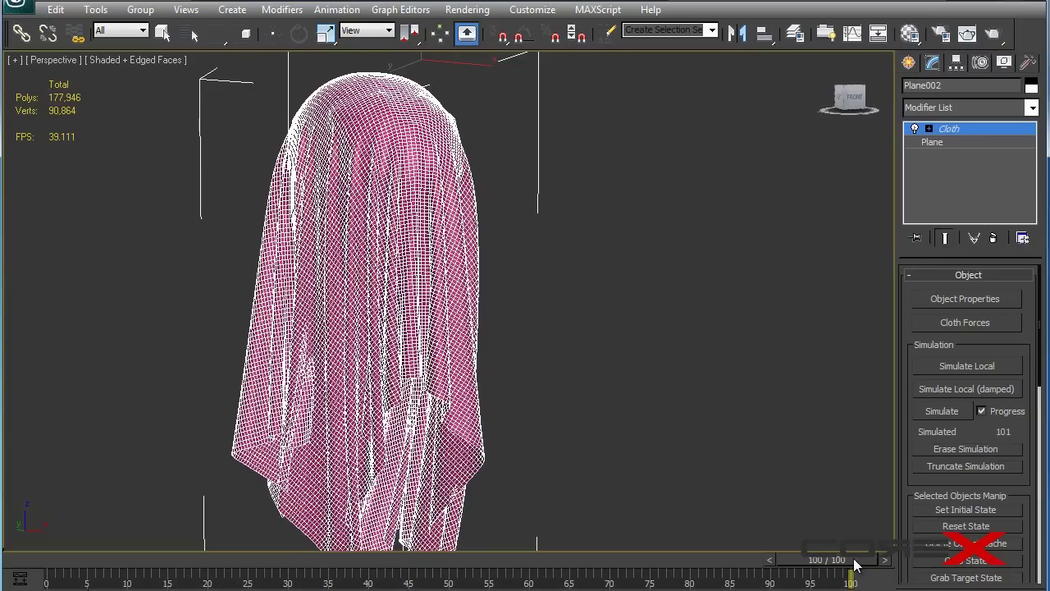
Check the animation's End Time in the Time Configuration settings and cancel without changing it
left_click(854, 588)
double_click(489, 341)
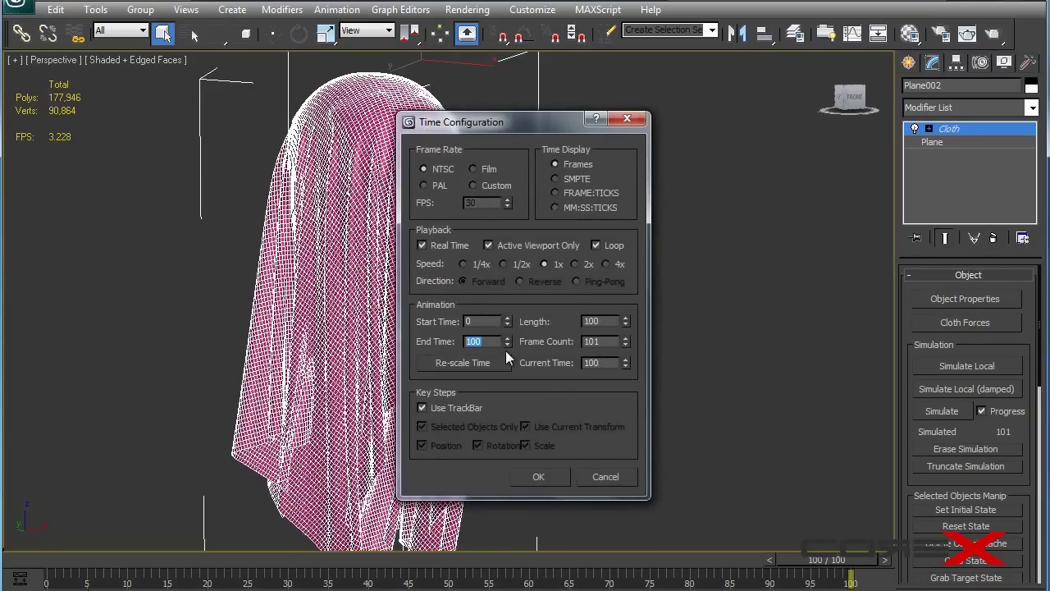
left_click(617, 472)
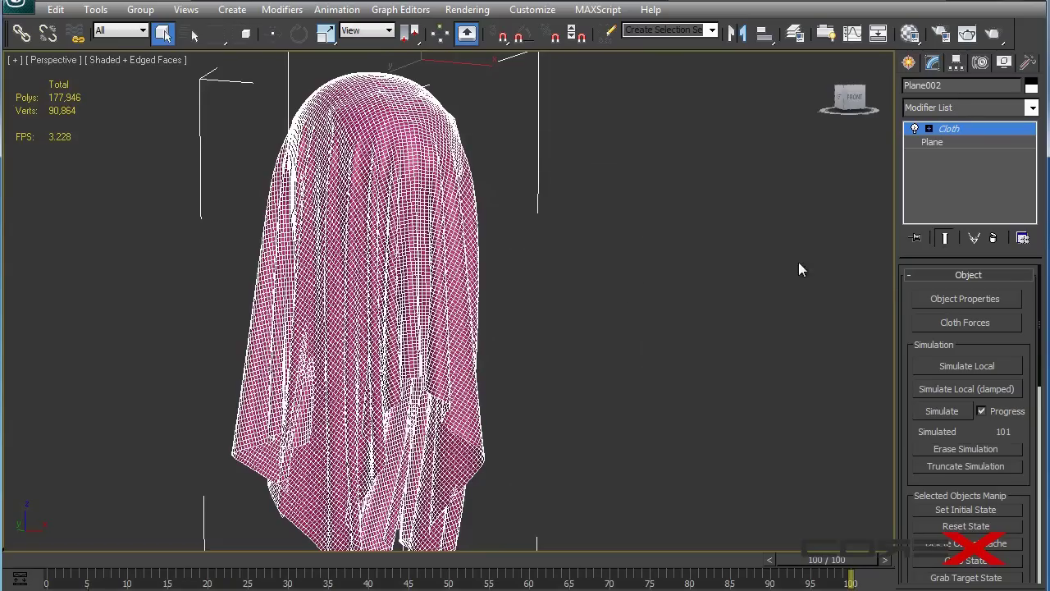
Deselect the cloth, turn off edged faces, and examine the shaded drape over the helmet
left_click(672, 344)
middle_click_drag(600, 321, 605, 347, "alt")
scroll(615, 429, "up", 5)
mouse_move(439, 321)
middle_mouse_down("alt")
mouse_move(520, 307)
mouse_move(434, 354)
middle_mouse_up("alt")
key("F4")
scroll(476, 293, "down", 3)
middle_click_drag(476, 293, 370, 303, "alt")
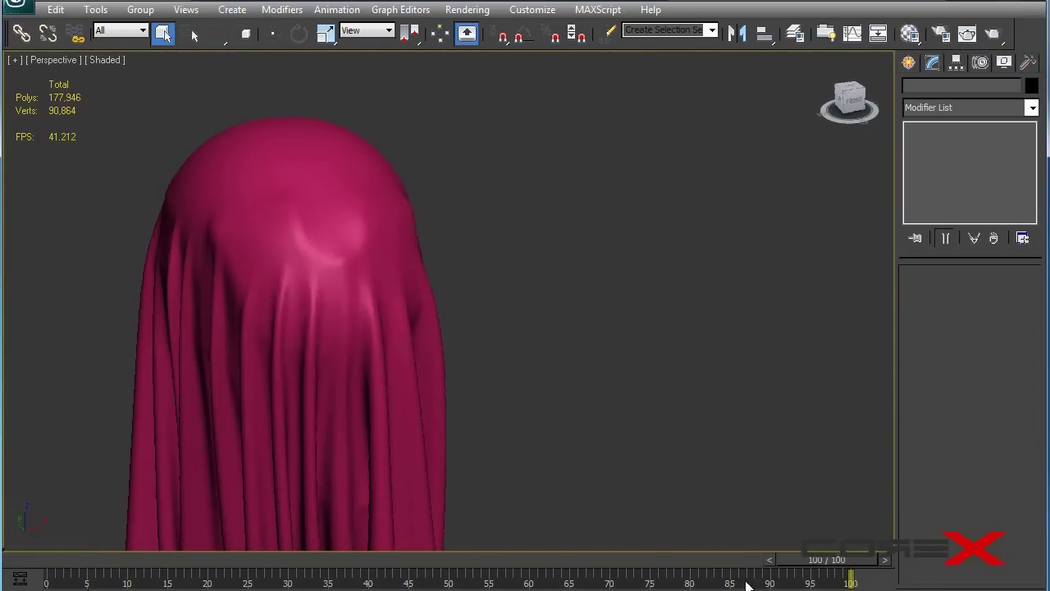
View the helmet at frame 0 and compare it with the draped cloth at frame 64
left_click_drag(814, 560, 3, 560)
key("q")
middle_click_drag(427, 427, 222, 140, "alt")
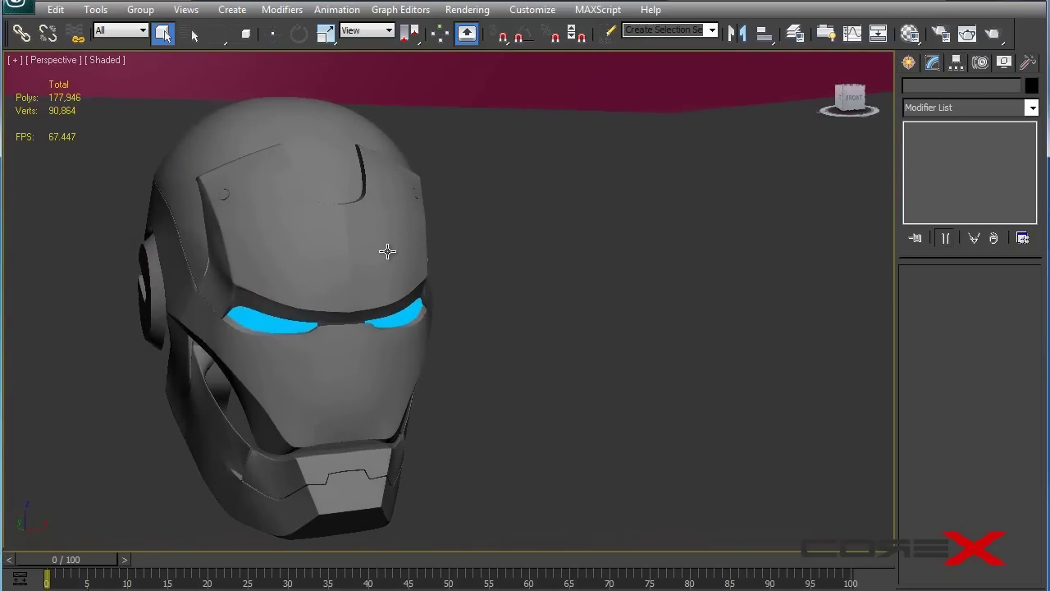
middle_click_drag(389, 251, 380, 274, "alt")
left_click_drag(64, 561, 473, 441)
key("q")
Open the cloth's Object Properties and review the collision settings of Cylinder001 and the cloth settings of Plane002
left_click(394, 425)
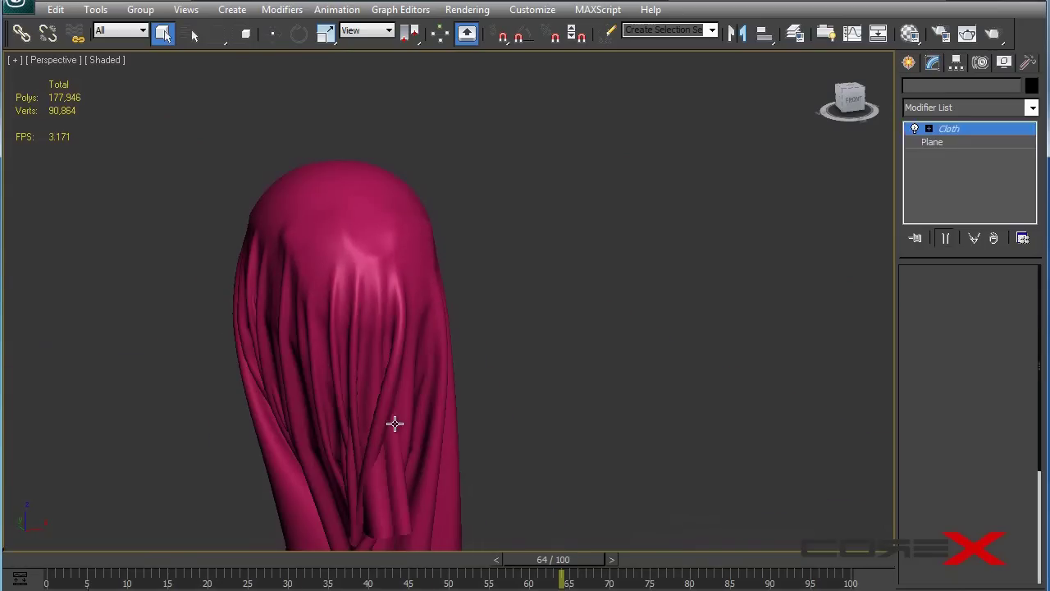
left_click(984, 298)
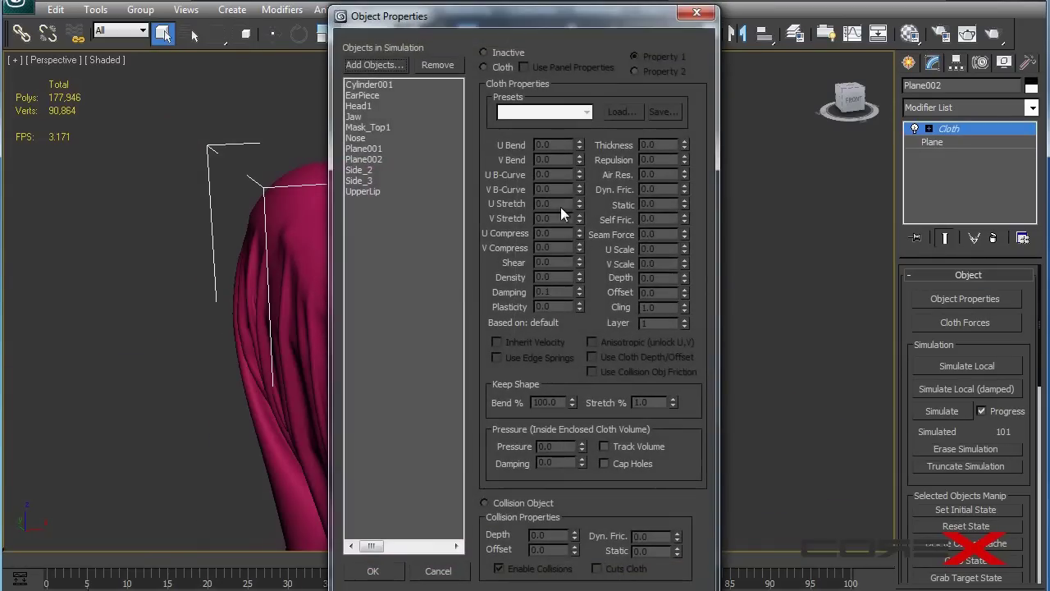
left_click_drag(437, 22, 663, 20)
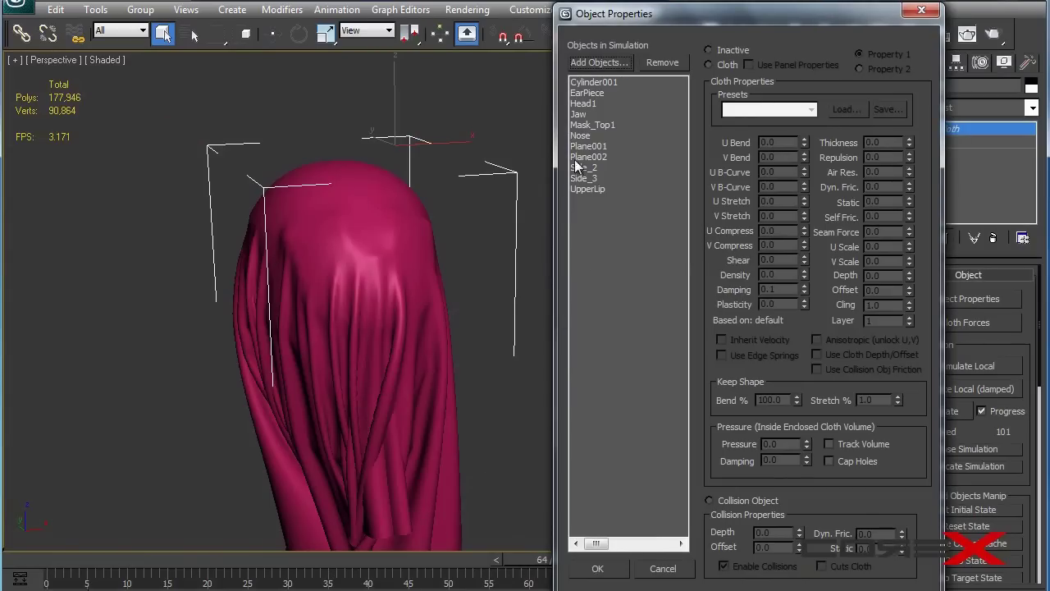
left_click(617, 82)
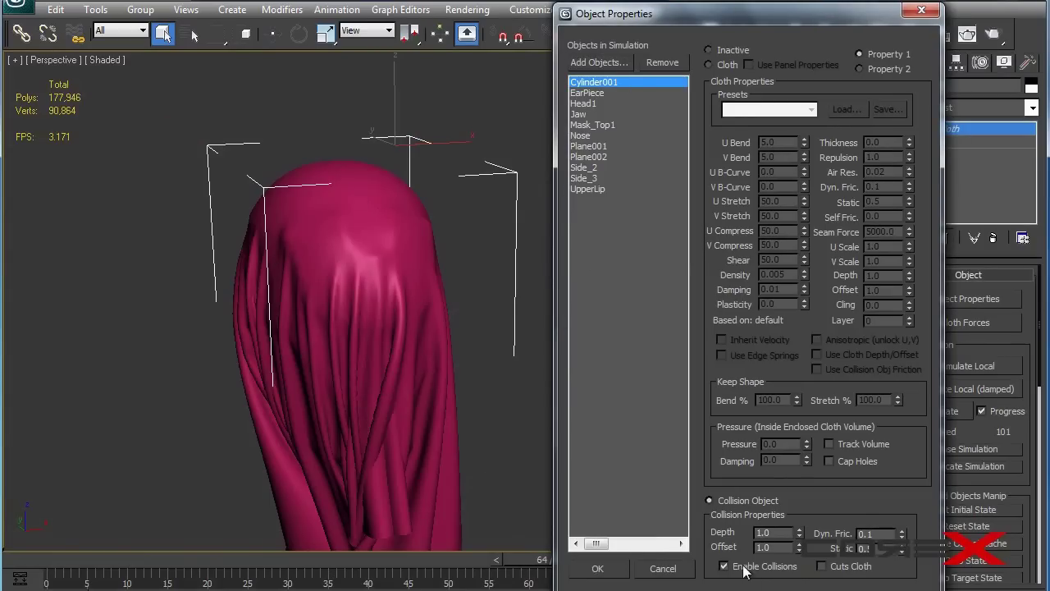
left_click_drag(589, 96, 603, 157)
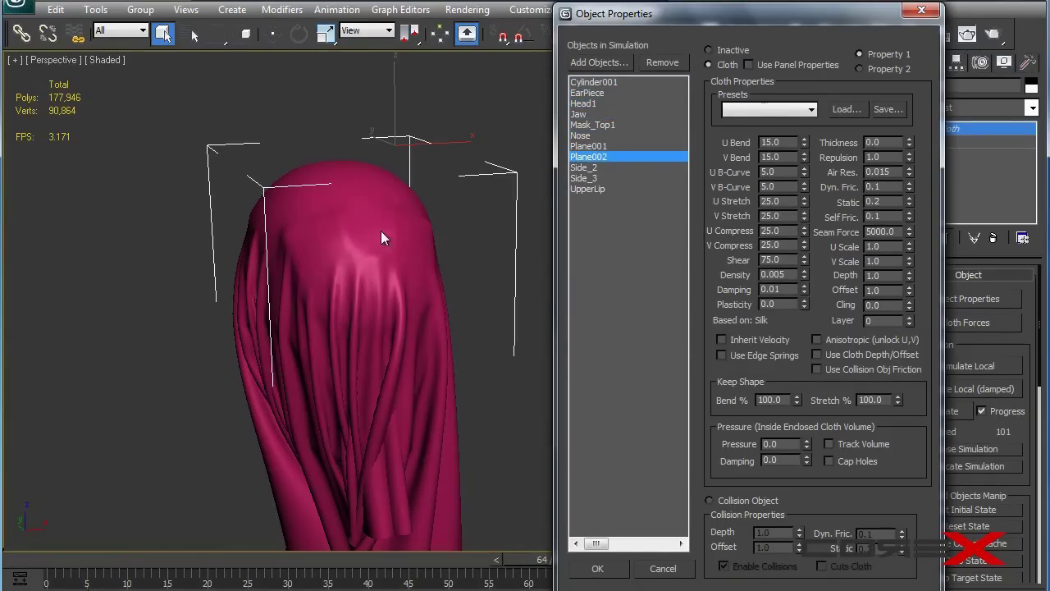
Look over the available cloth presets and remaining properties for Plane002, and accept the dialog without changes
left_click(772, 107)
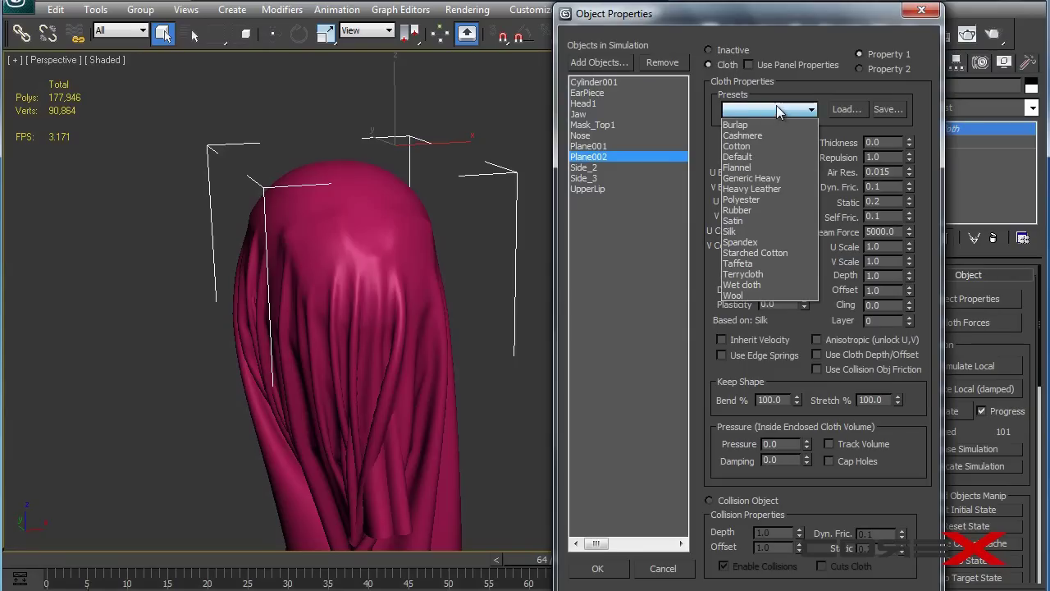
left_click(812, 109)
left_click_drag(745, 16, 717, 0)
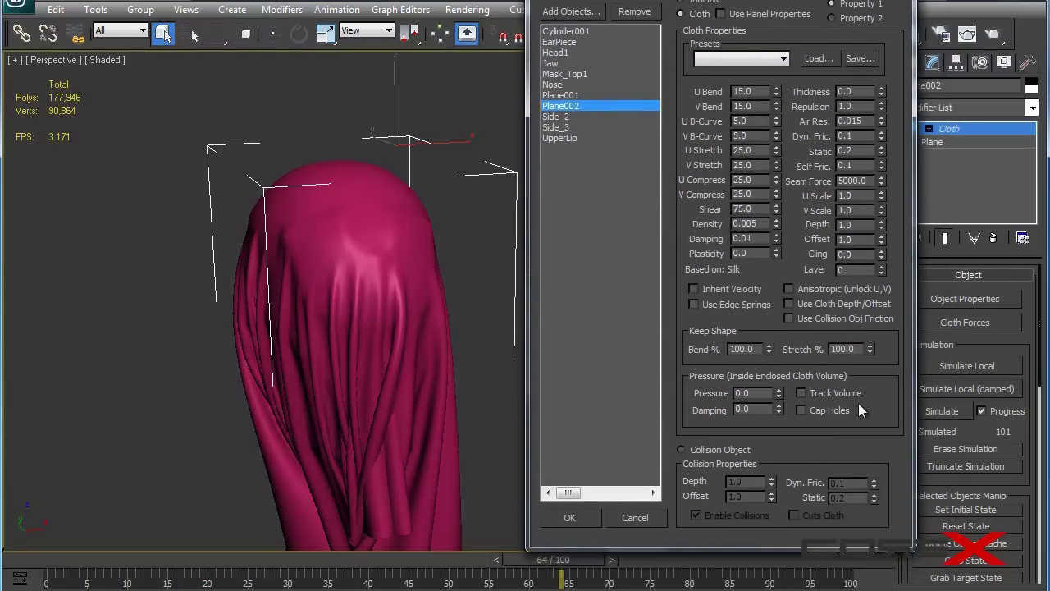
left_click(571, 518)
Scrub the simulation back to frame 0 and inspect the cloth plane above the helmet
left_click_drag(563, 560, 233, 539)
left_click_drag(215, 558, 62, 559)
left_click_drag(256, 549, 79, 516)
key("q")
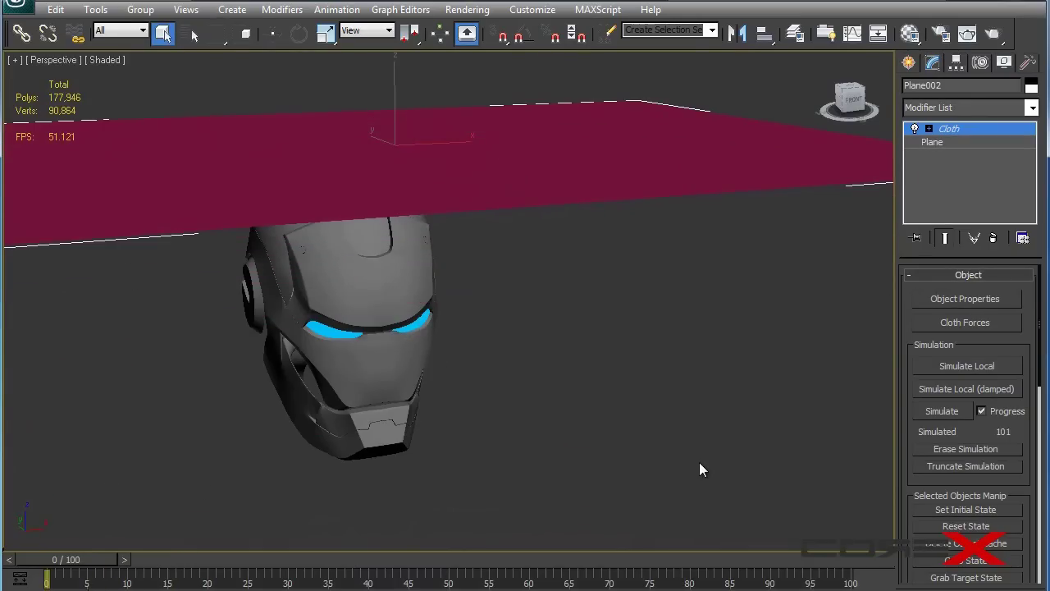
middle_click_drag(678, 462, 490, 200, "alt")
Scrub the simulation to frame 30 and examine the cloth spreading around the helmet from different angles
left_click_drag(78, 560, 420, 561)
middle_click_drag(508, 476, 484, 460, "alt")
left_click_drag(402, 563, 301, 558)
key("q")
middle_click_drag(284, 361, 632, 385, "alt")
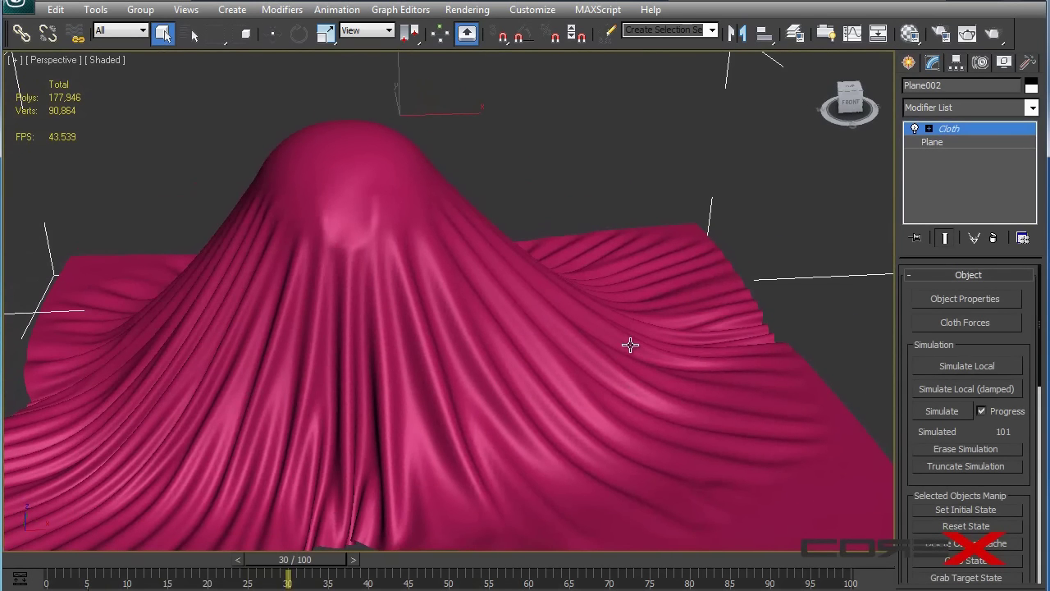
middle_click_drag(403, 282, 468, 279, "alt")
Try to access the Plane's base parameters beneath the Cloth modifier and back out
left_click(936, 143)
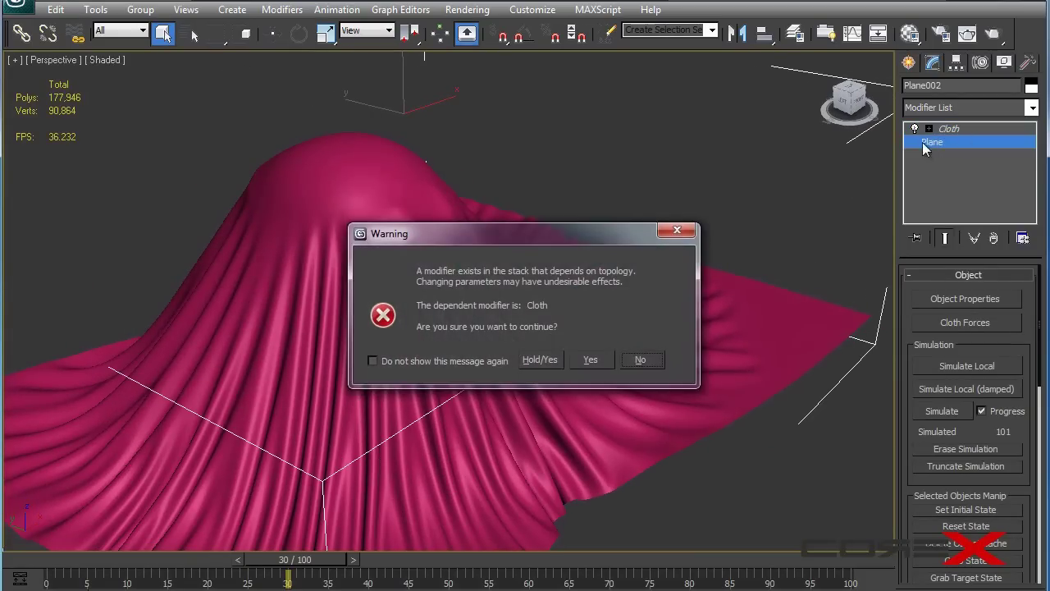
left_click(633, 367)
mouse_move(502, 297)
middle_mouse_down("alt")
mouse_move(336, 303)
mouse_move(621, 244)
mouse_move(497, 150)
mouse_move(490, 211)
mouse_move(347, 311)
mouse_move(188, 312)
mouse_move(495, 305)
middle_mouse_up("alt")
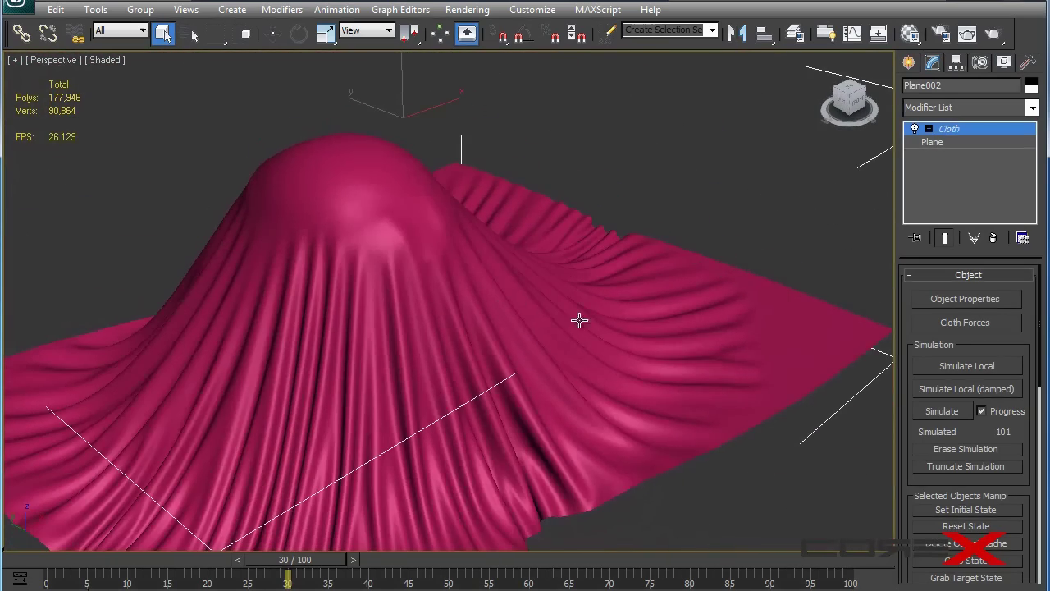
Frame the whole draped cloth in the Perspective view, render frame 30, and close the V-Ray messages and rendered image
scroll(553, 251, "up", 6)
middle_click_drag(462, 257, 353, 239, "alt")
scroll(435, 234, "down", 8)
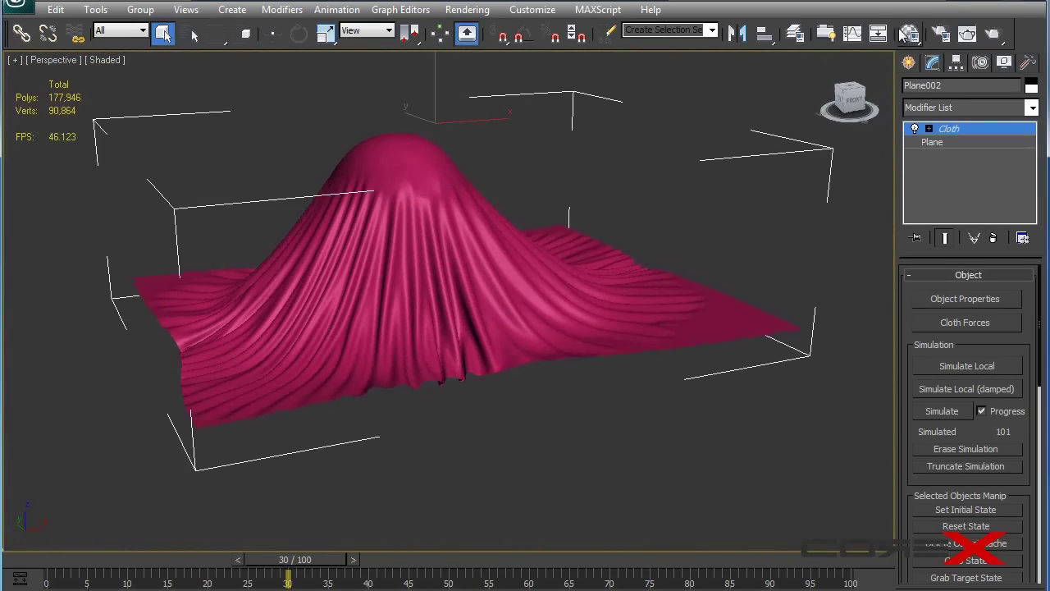
left_click(994, 34)
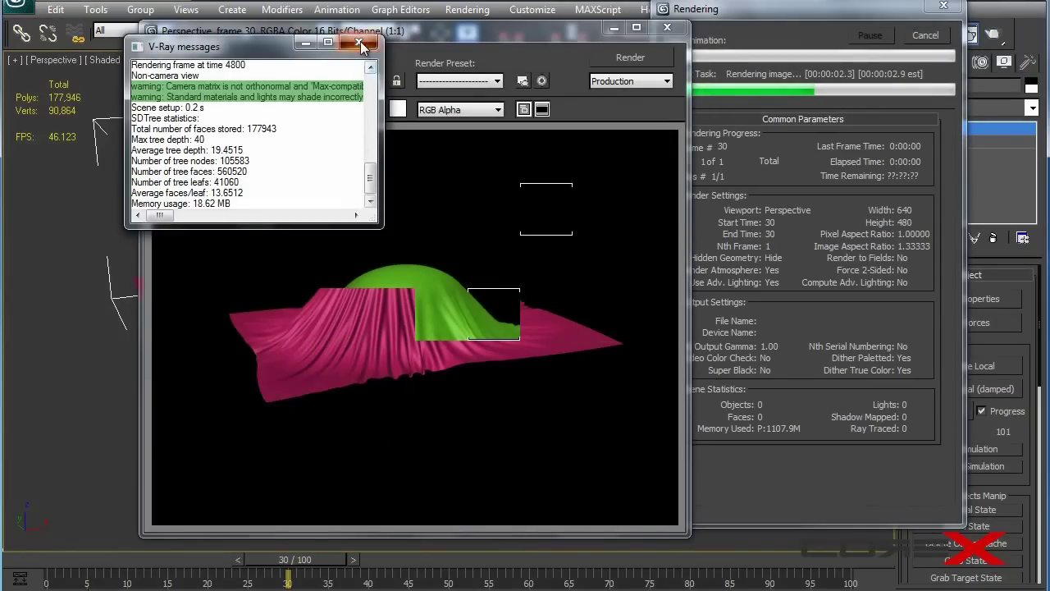
left_click(360, 44)
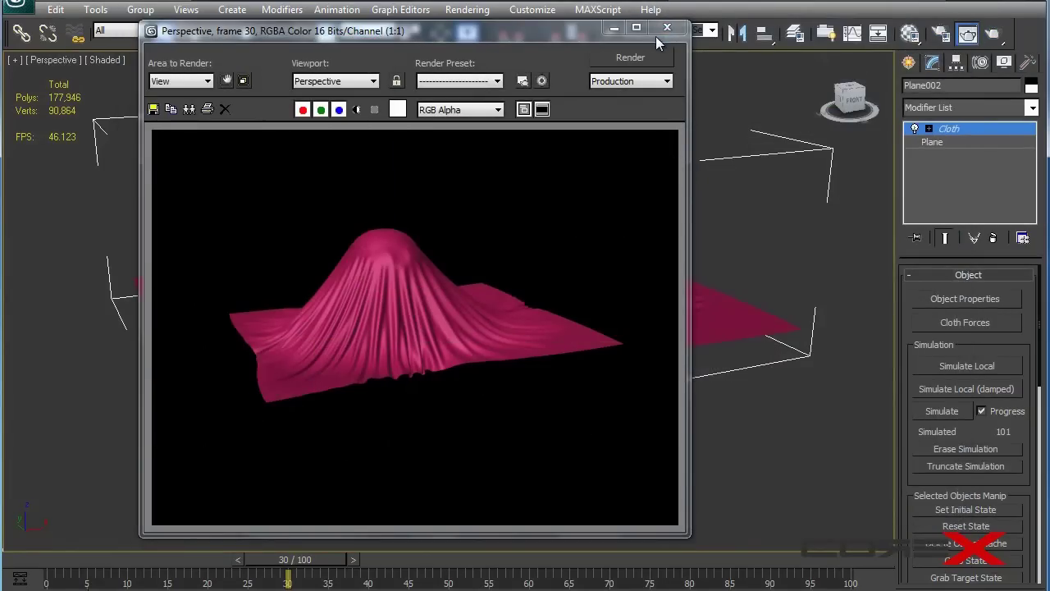
left_click(668, 28)
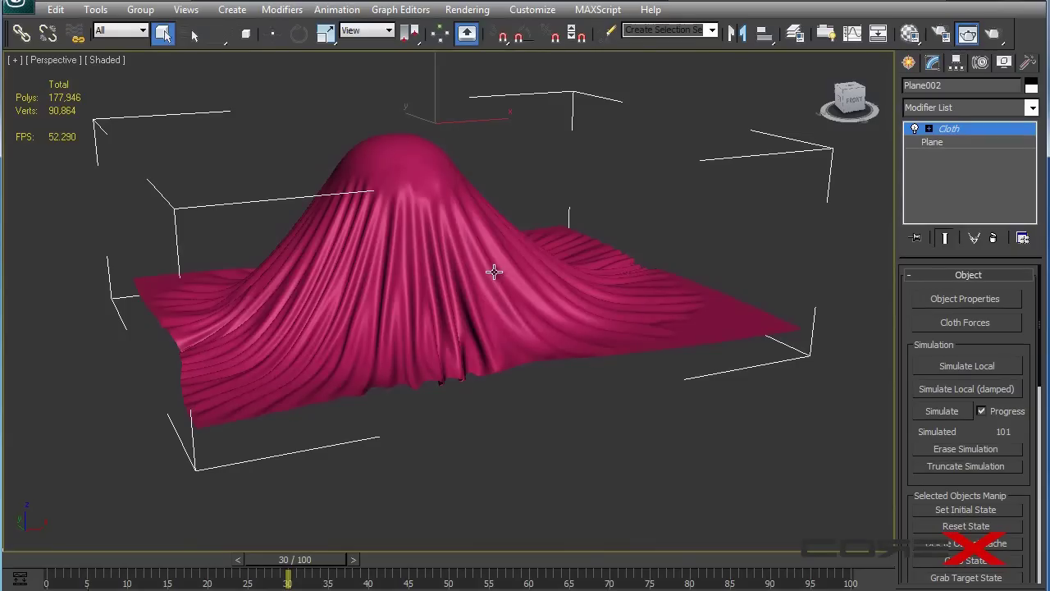
Deselect the cloth plane and inspect its folds over the helmet from several angles
middle_click_drag(394, 305, 426, 312, "alt")
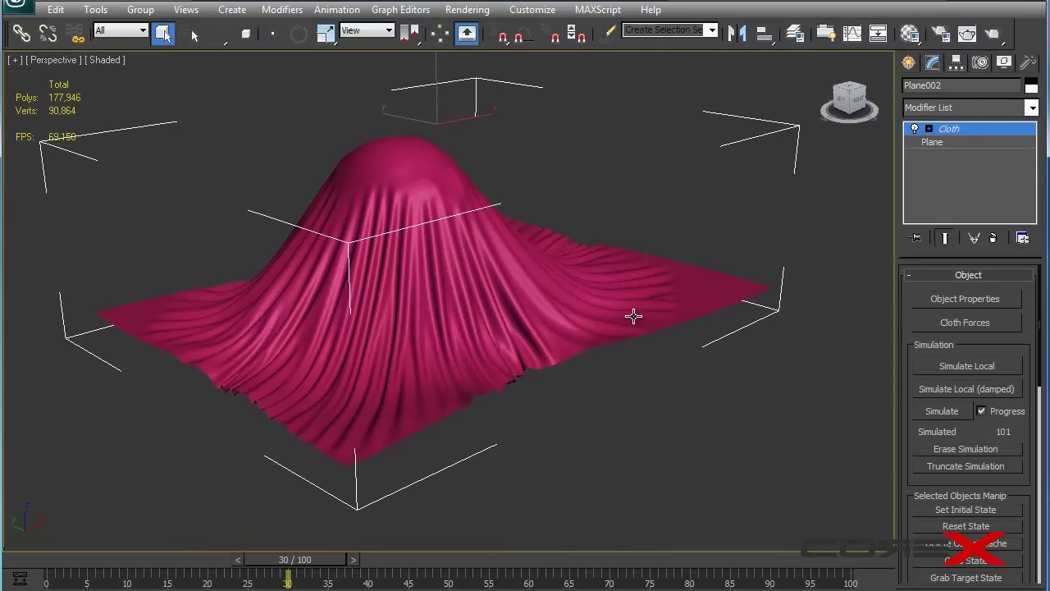
middle_click_drag(636, 274, 717, 265, "alt")
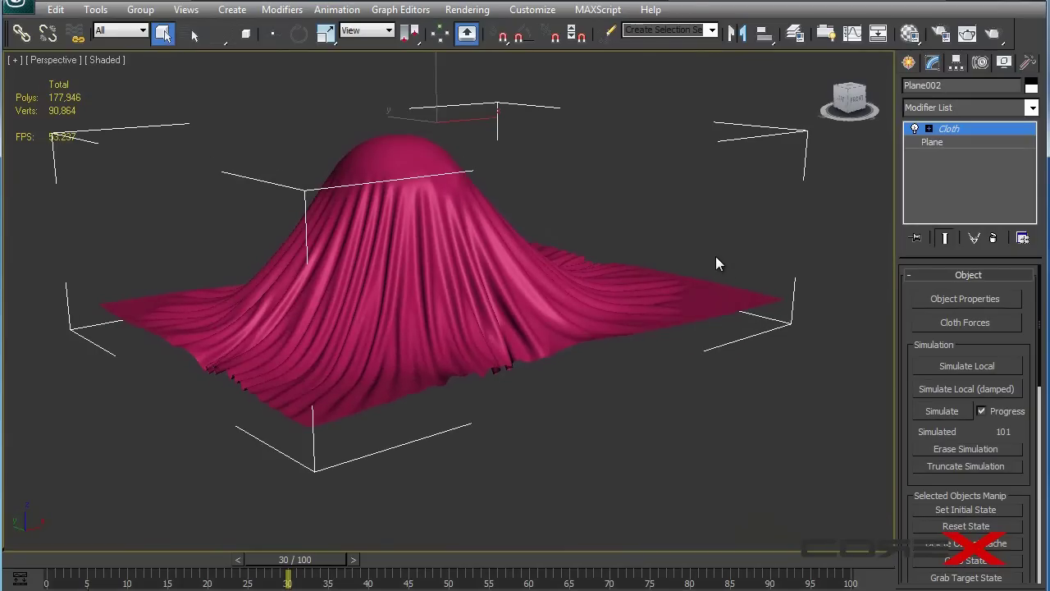
left_click(823, 170)
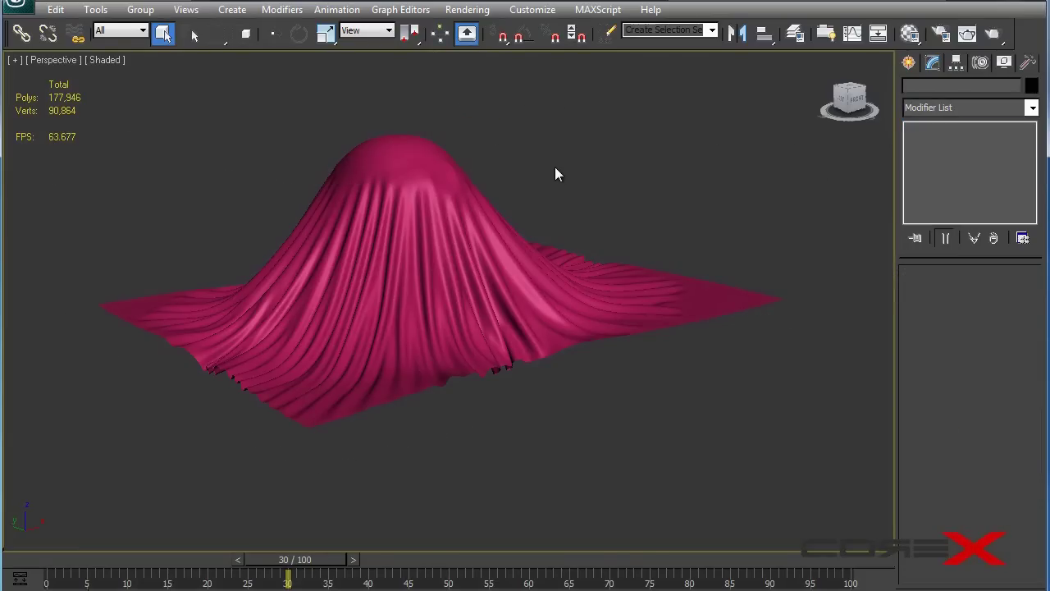
middle_click_drag(536, 268, 347, 271, "alt")
middle_click_drag(424, 225, 486, 233, "alt")
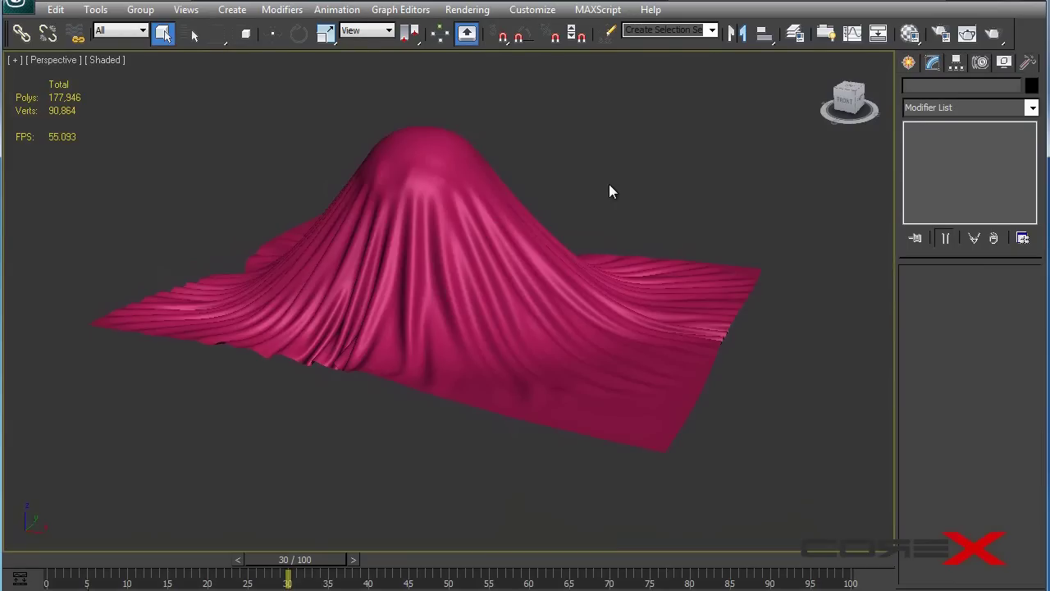
mouse_move(490, 218)
middle_mouse_down("alt")
mouse_move(636, 211)
mouse_move(475, 218)
middle_mouse_up("alt")
middle_click_drag(517, 284, 543, 308)
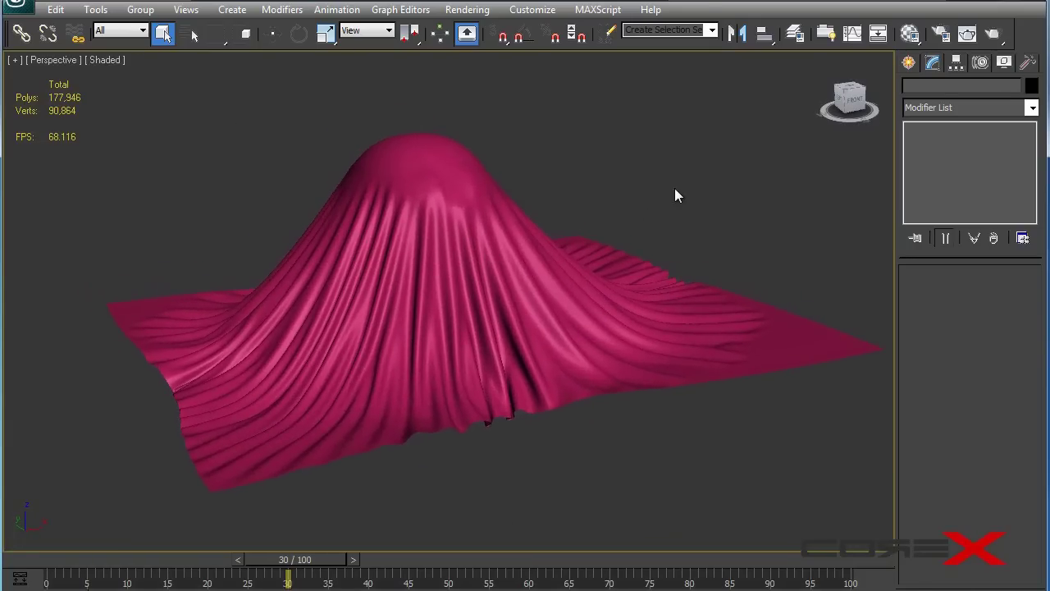